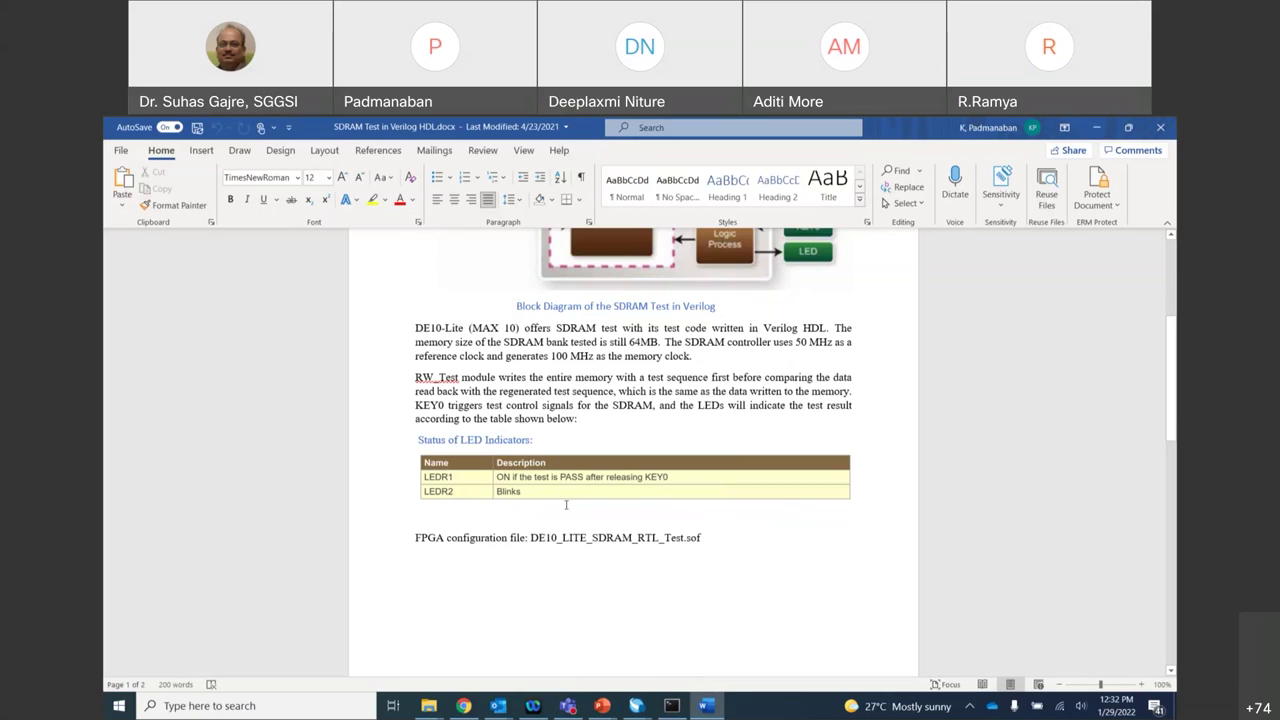
Read the SDRAM test document's LED status table and Demonstration Setup section, and minimize the document.
scroll(568, 502, "down", 3)
scroll(570, 500, "down", 6)
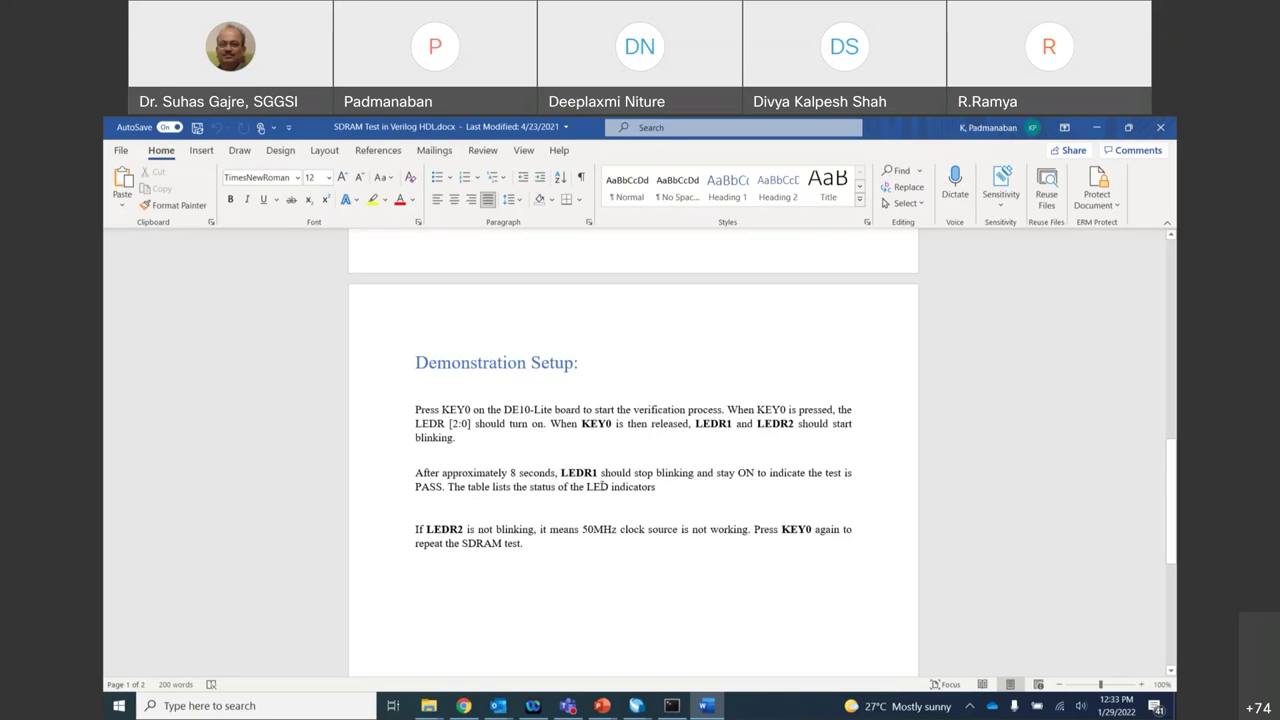
scroll(606, 480, "down", 1)
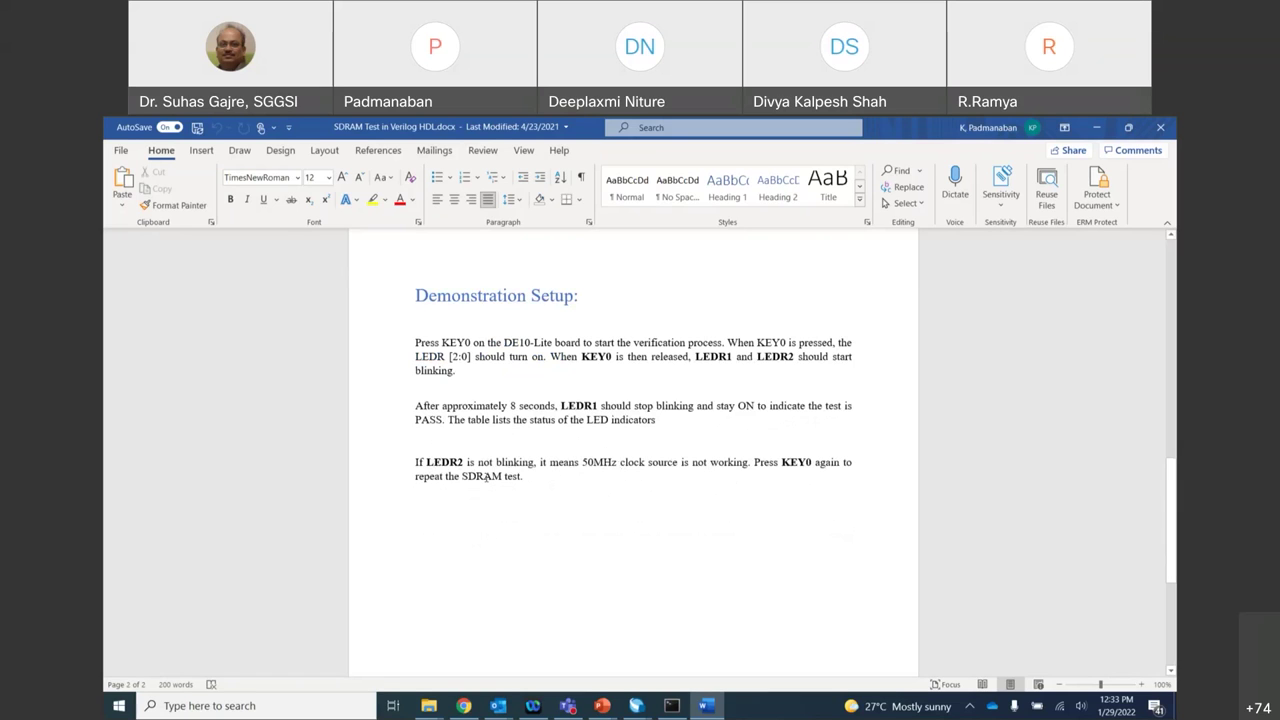
scroll(663, 496, "up", 15)
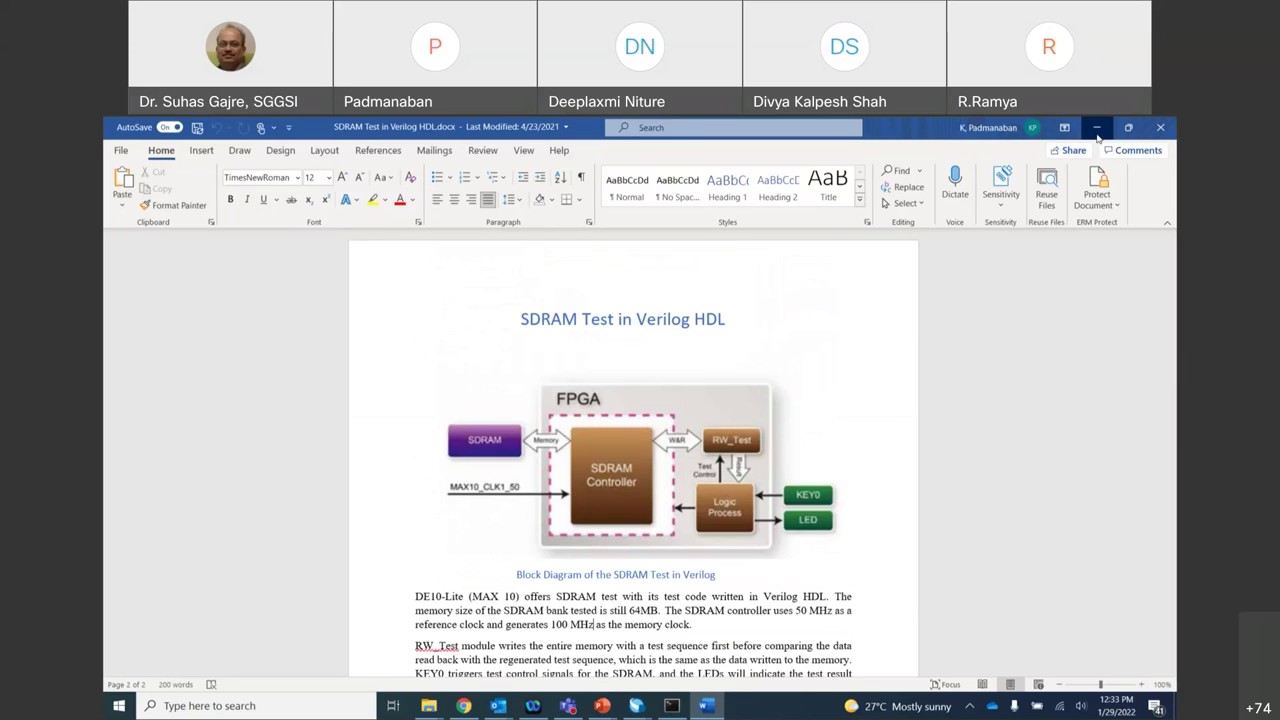
left_click(1097, 130)
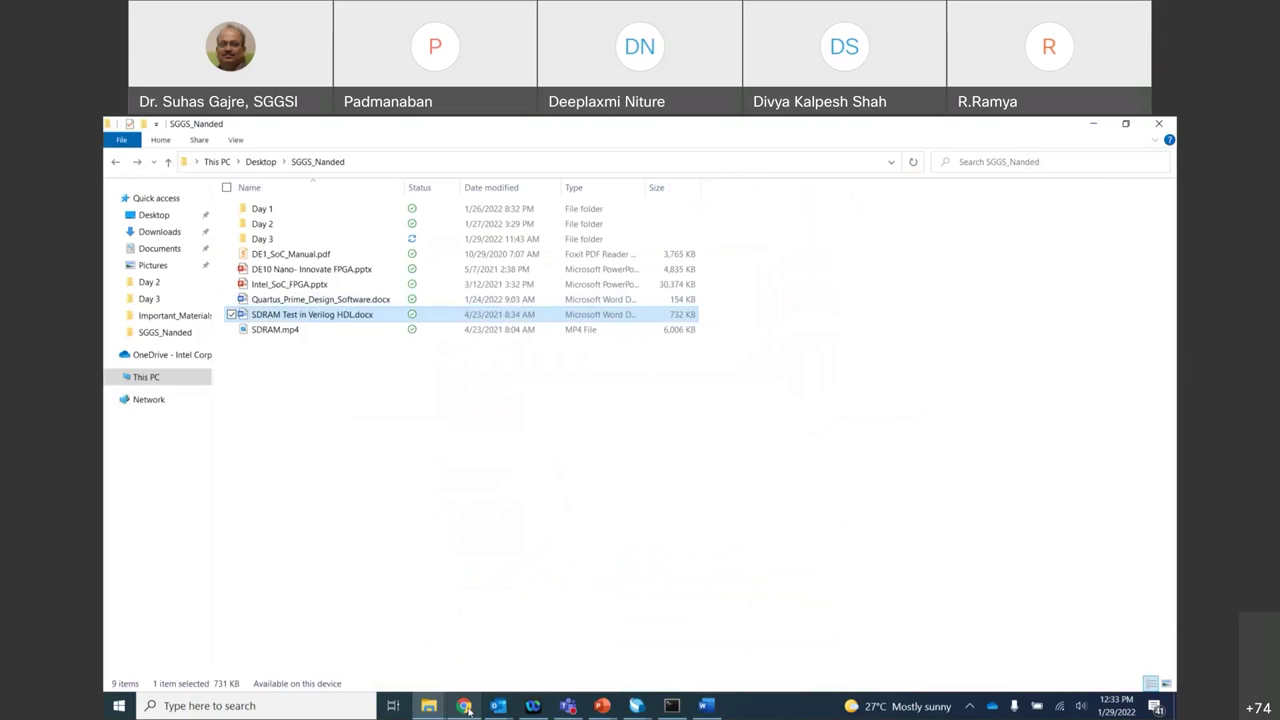
Switch to Chrome and close the InnovateFPGA support and IoT Edge application pages.
left_click(464, 706)
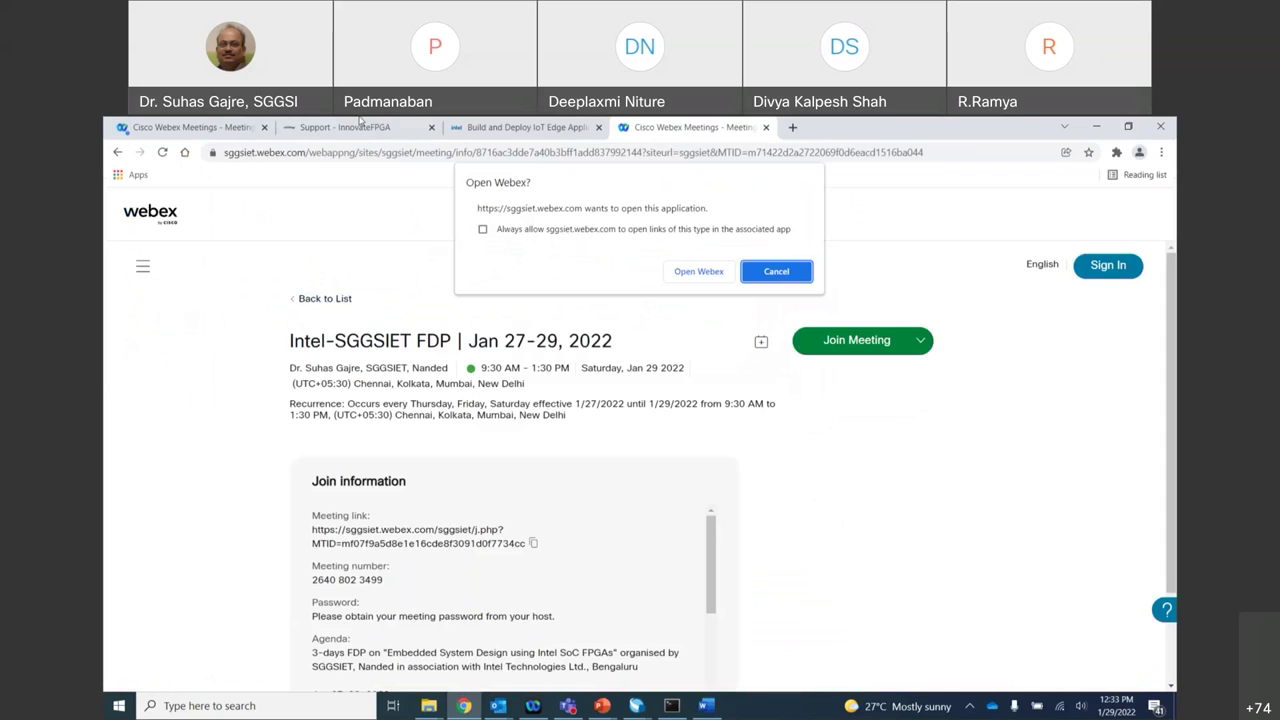
left_click(430, 128)
left_click(430, 128)
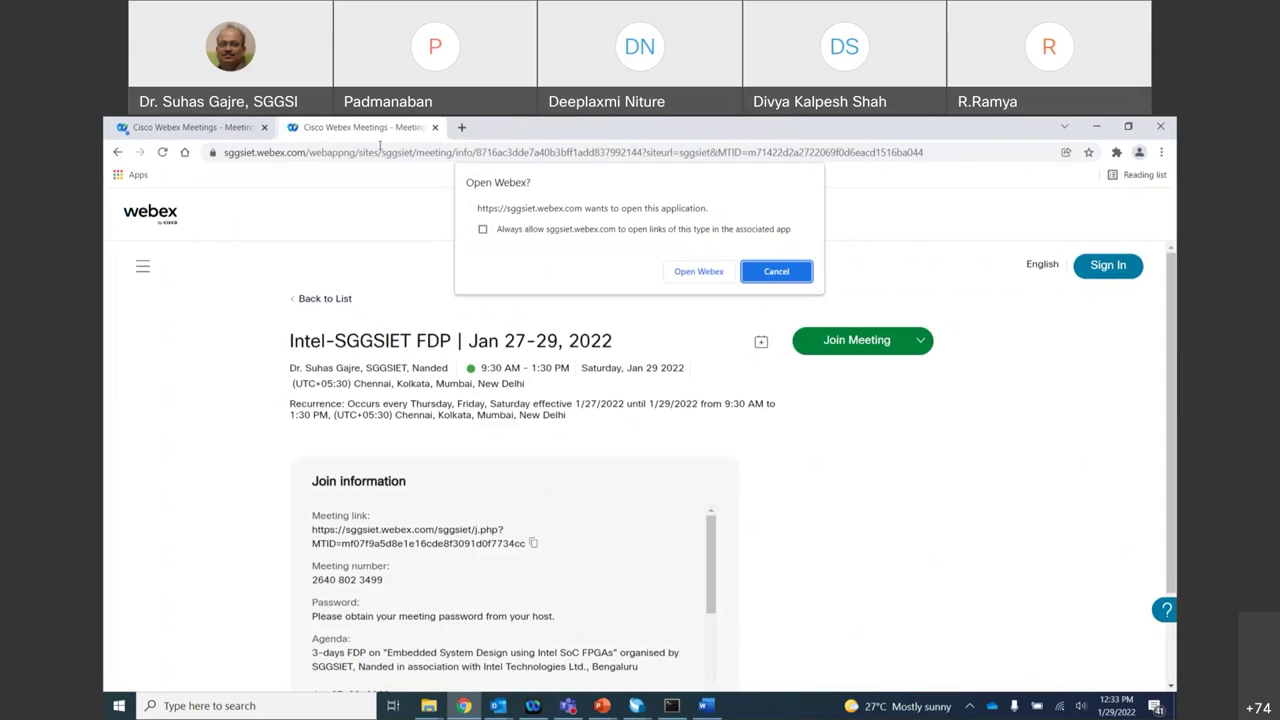
Search the web for "devstore for intel fpgas" in a new tab and open the Design Store for Intel FPGAs site.
left_click(458, 127)
type("d")
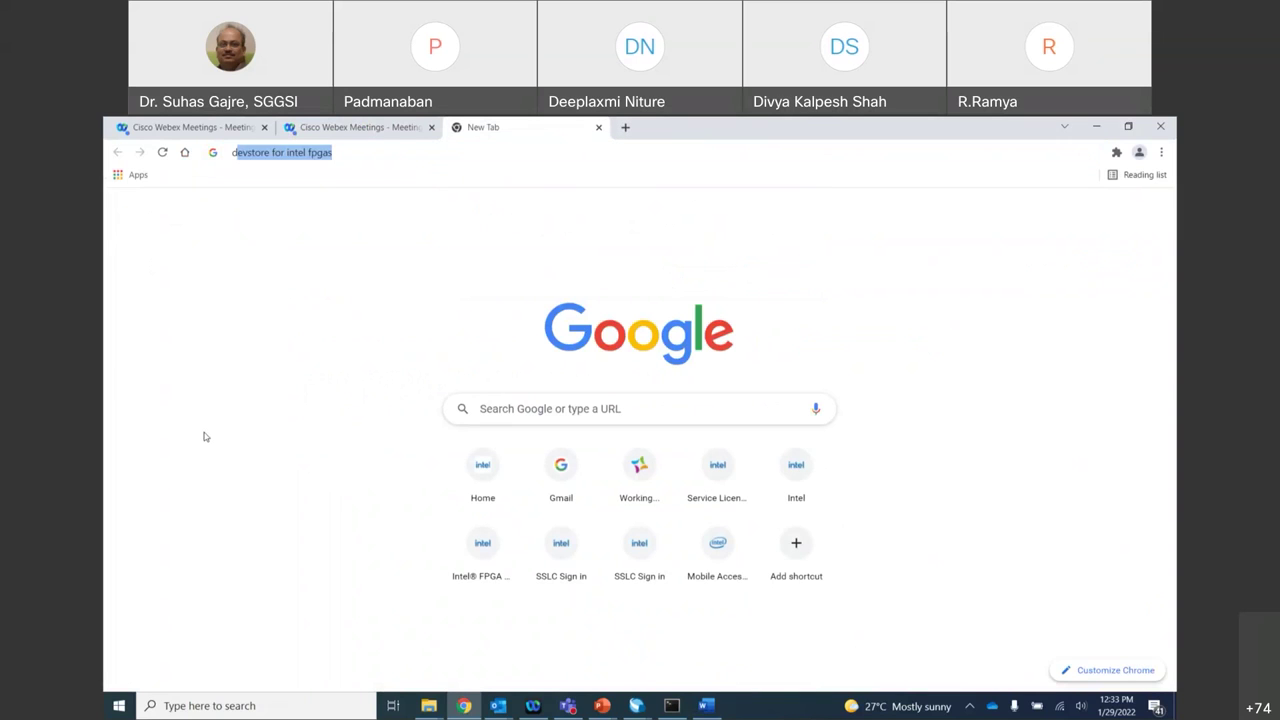
type("es")
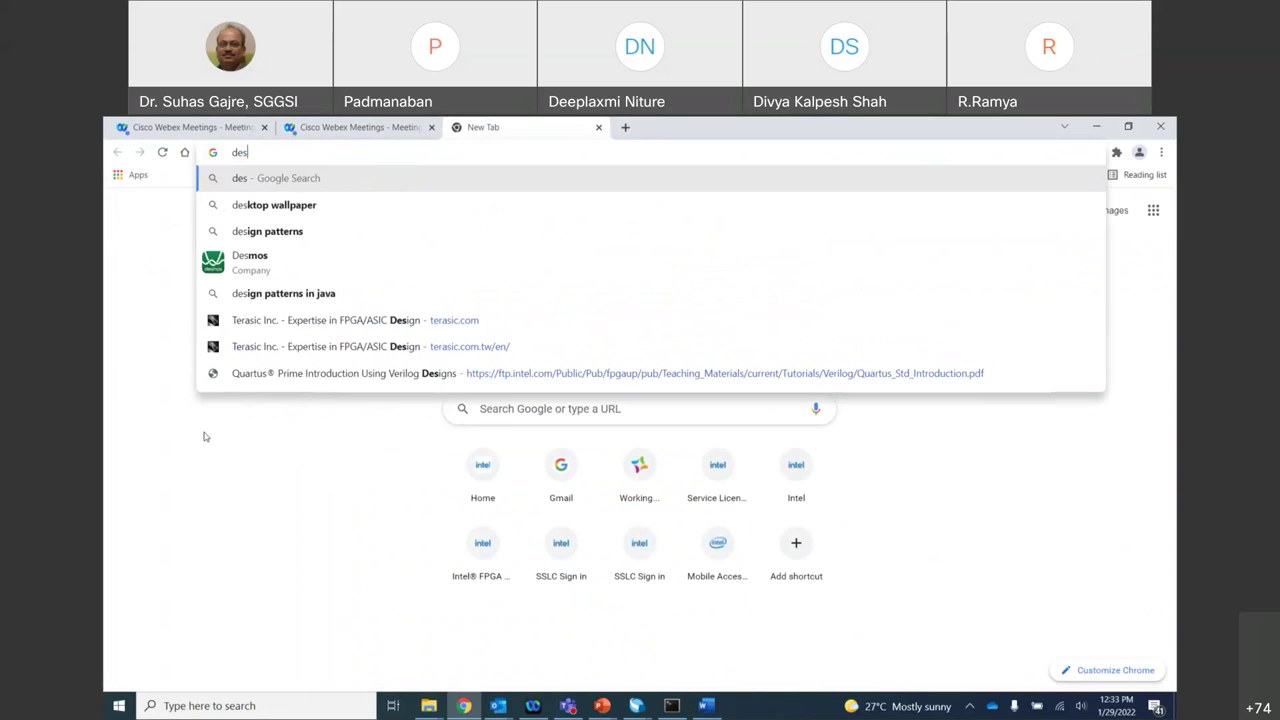
key("BackSpace")
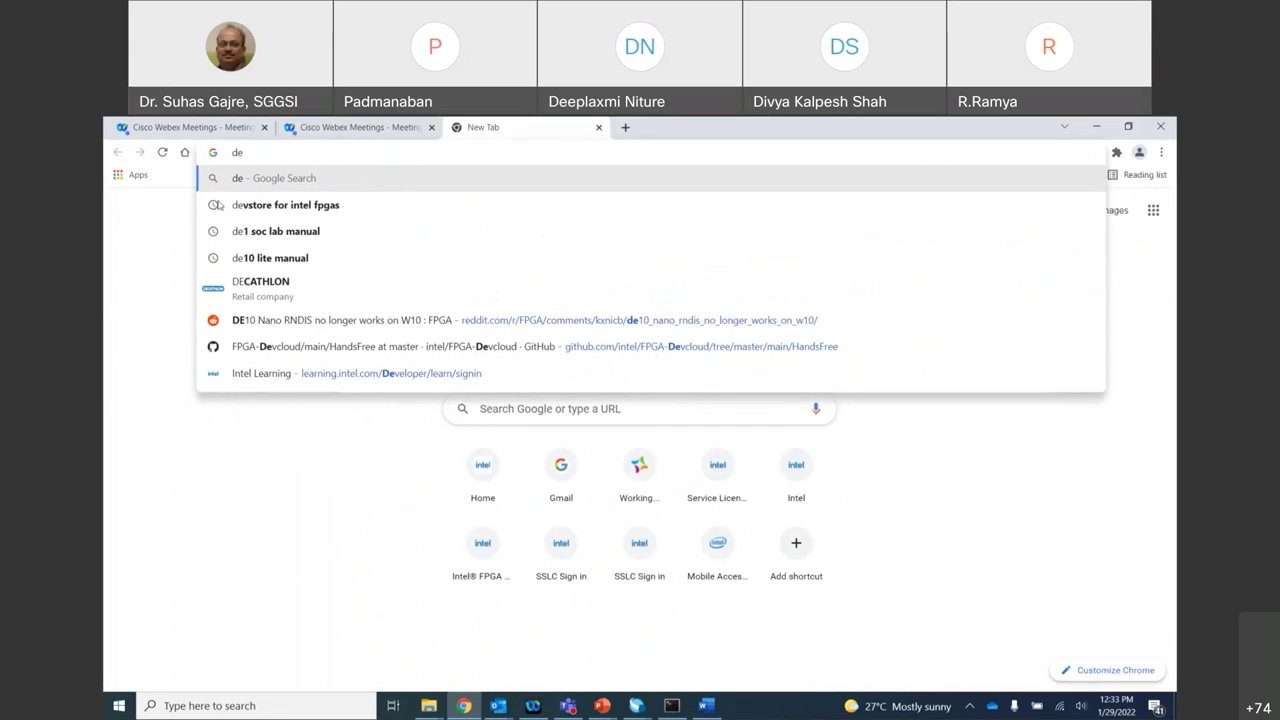
left_click(221, 206)
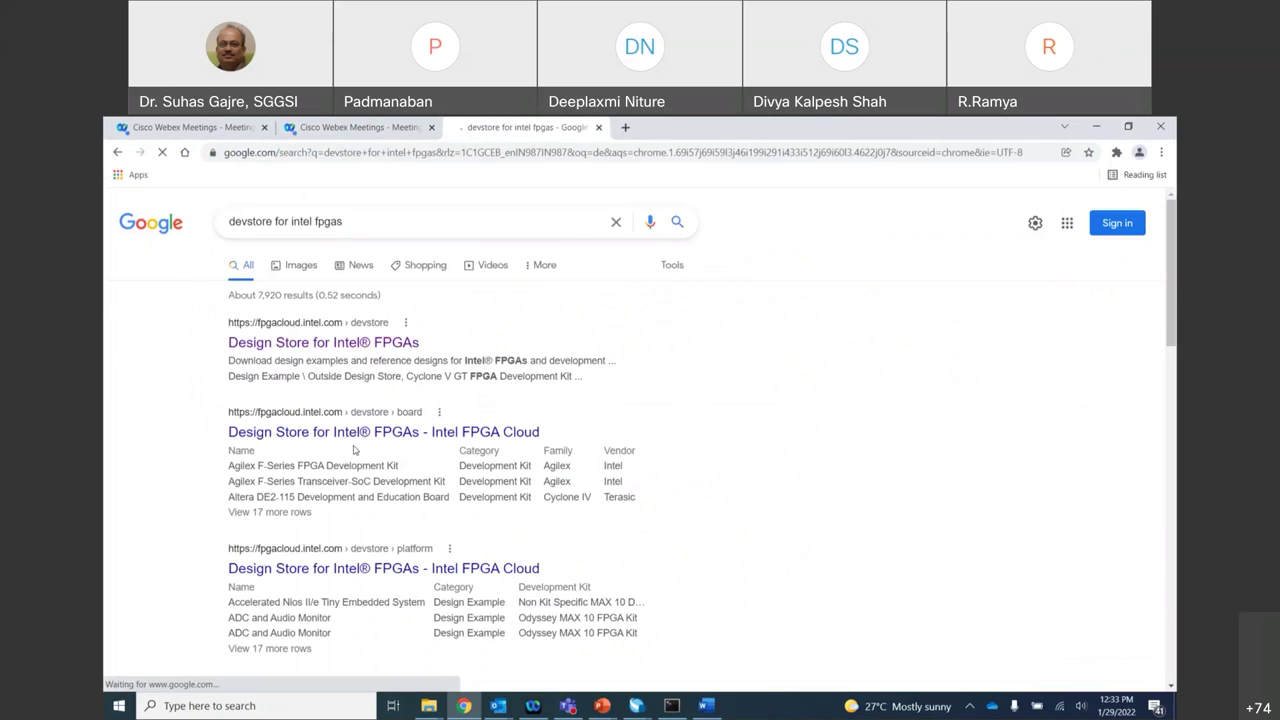
left_click(327, 343)
scroll(511, 394, "down", 1)
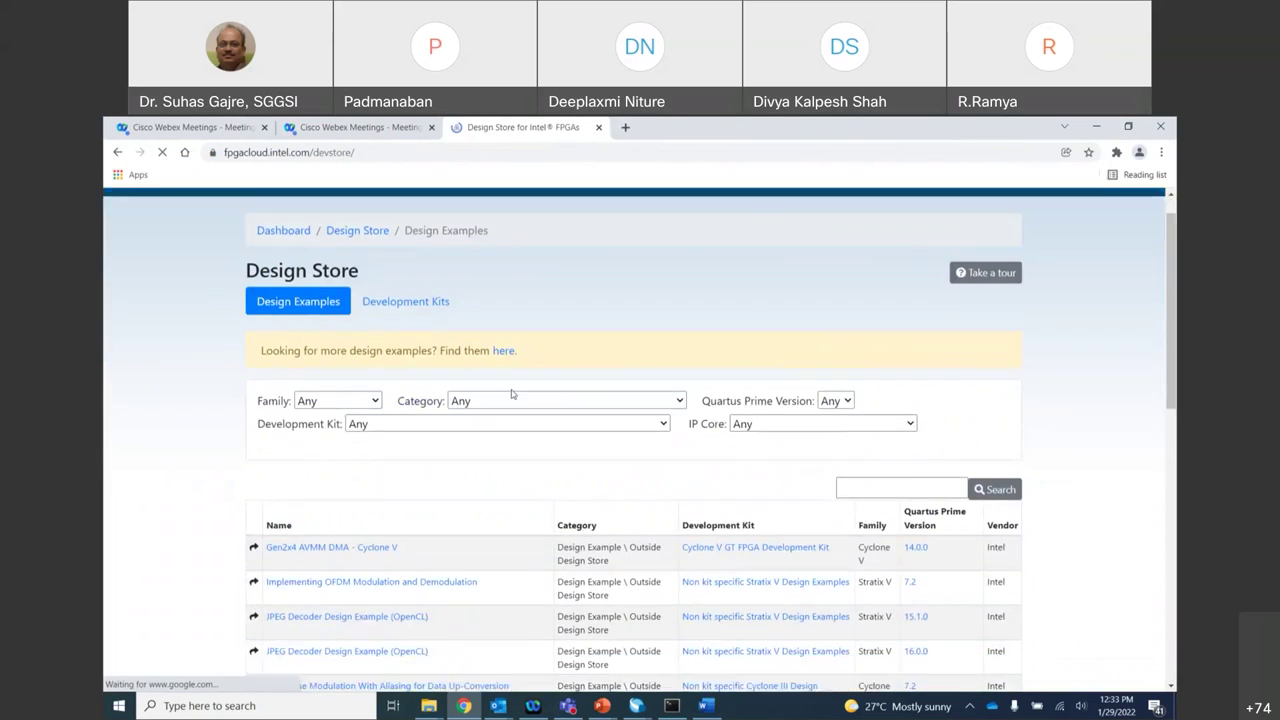
Filter the design examples by the MAX 10 family and the MAX 10 DE10 - Lite development kit.
scroll(511, 394, "down", 1)
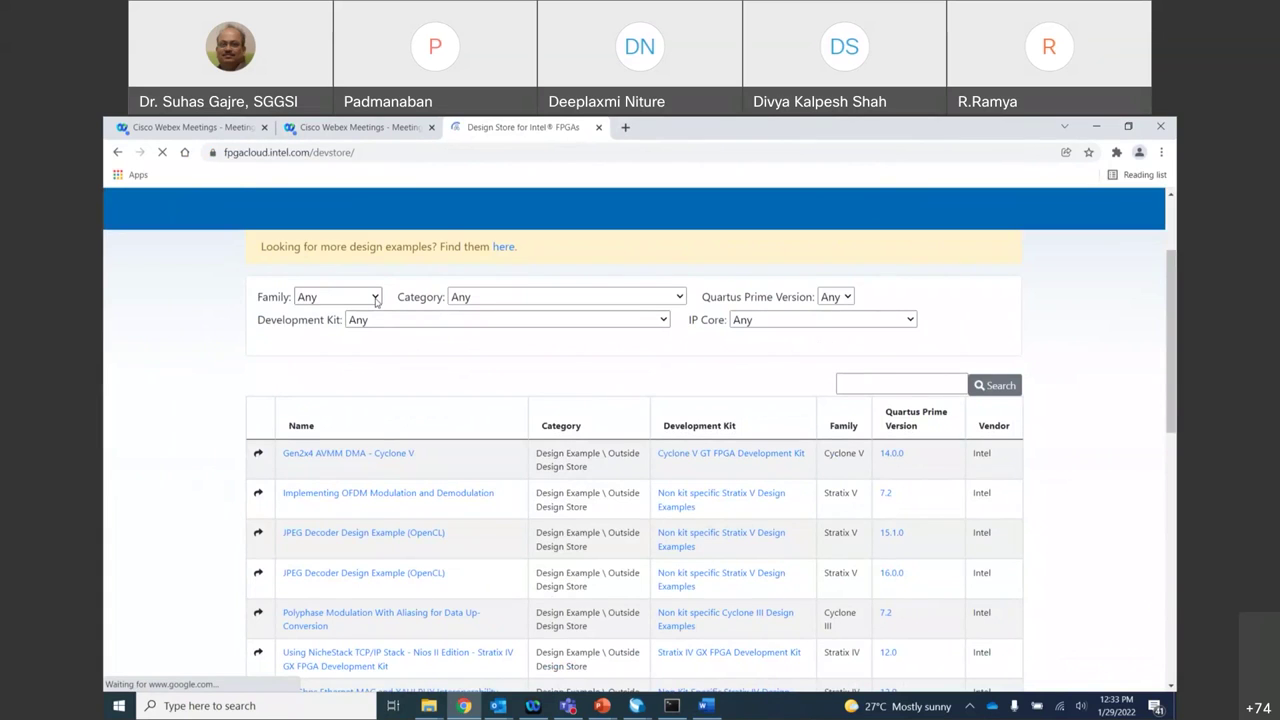
left_click(375, 297)
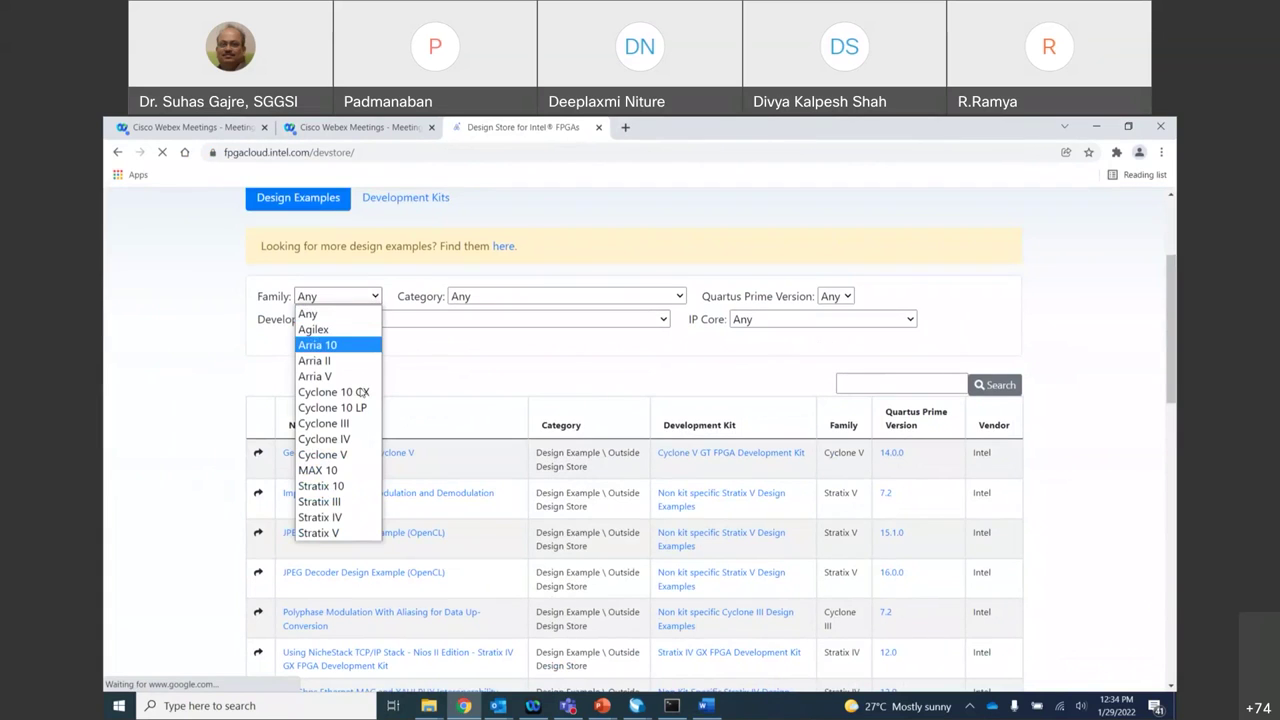
left_click(335, 470)
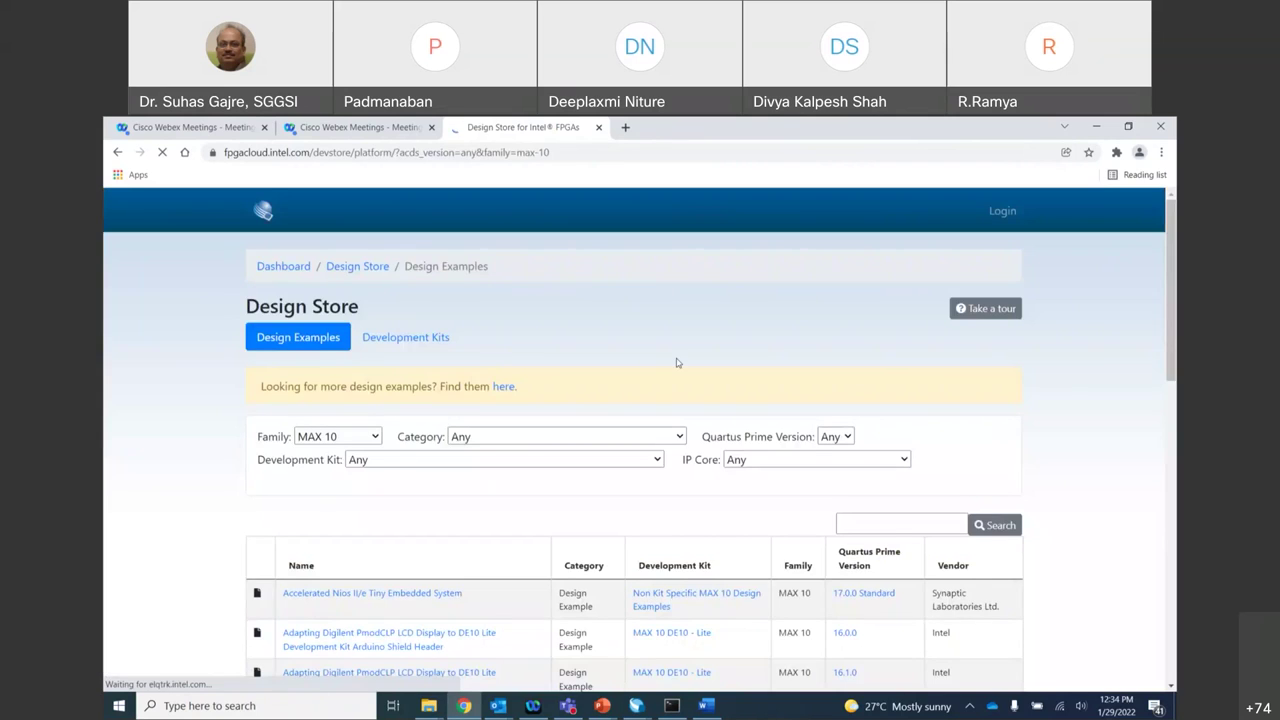
scroll(676, 363, "down", 2)
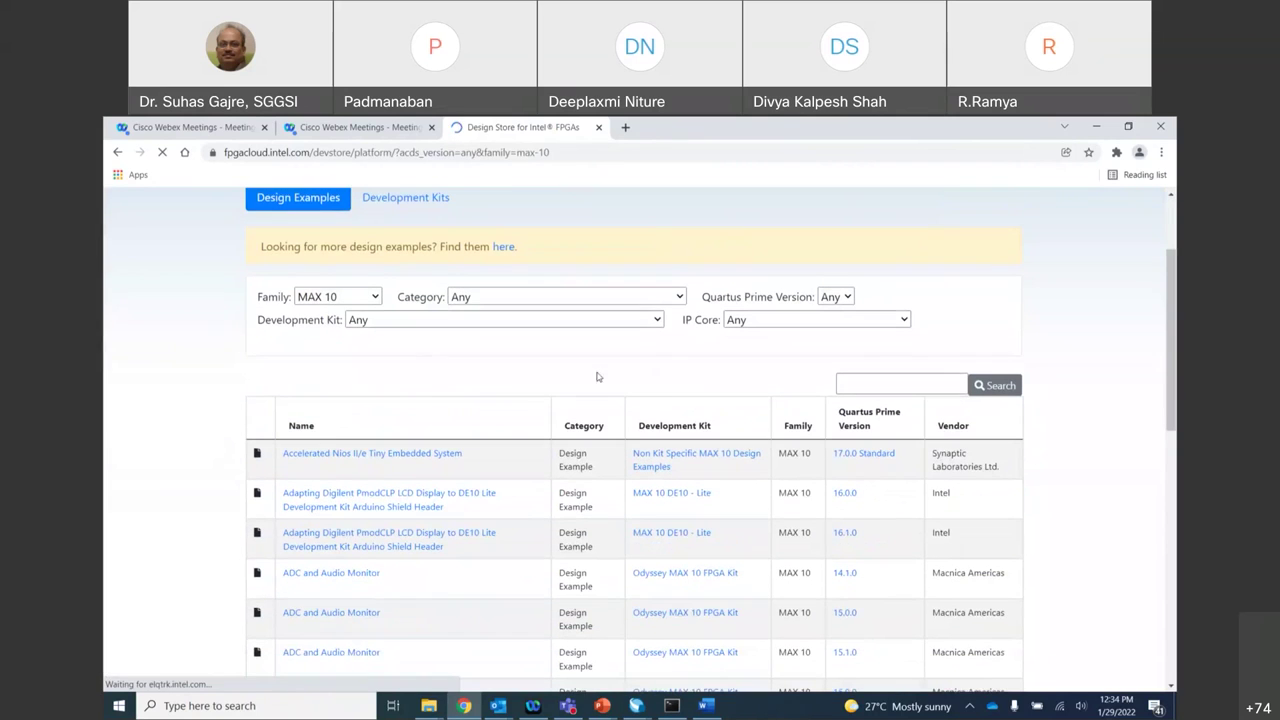
left_click(657, 321)
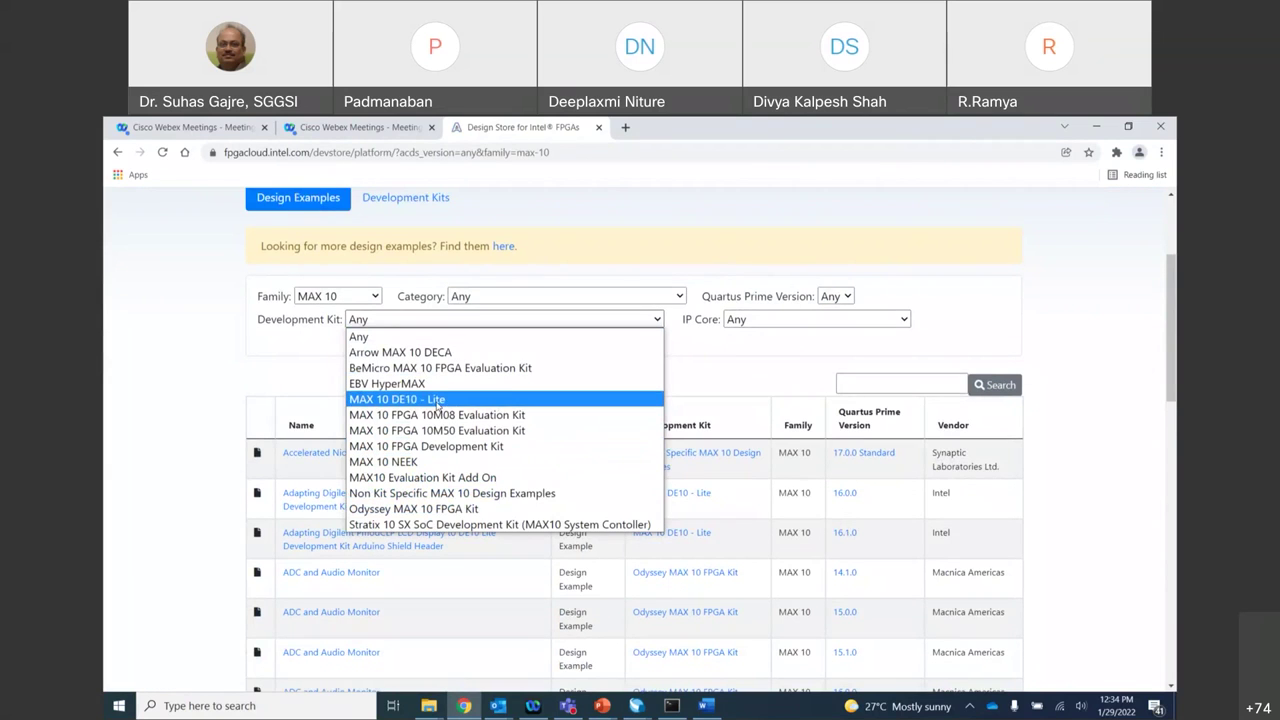
left_click(437, 400)
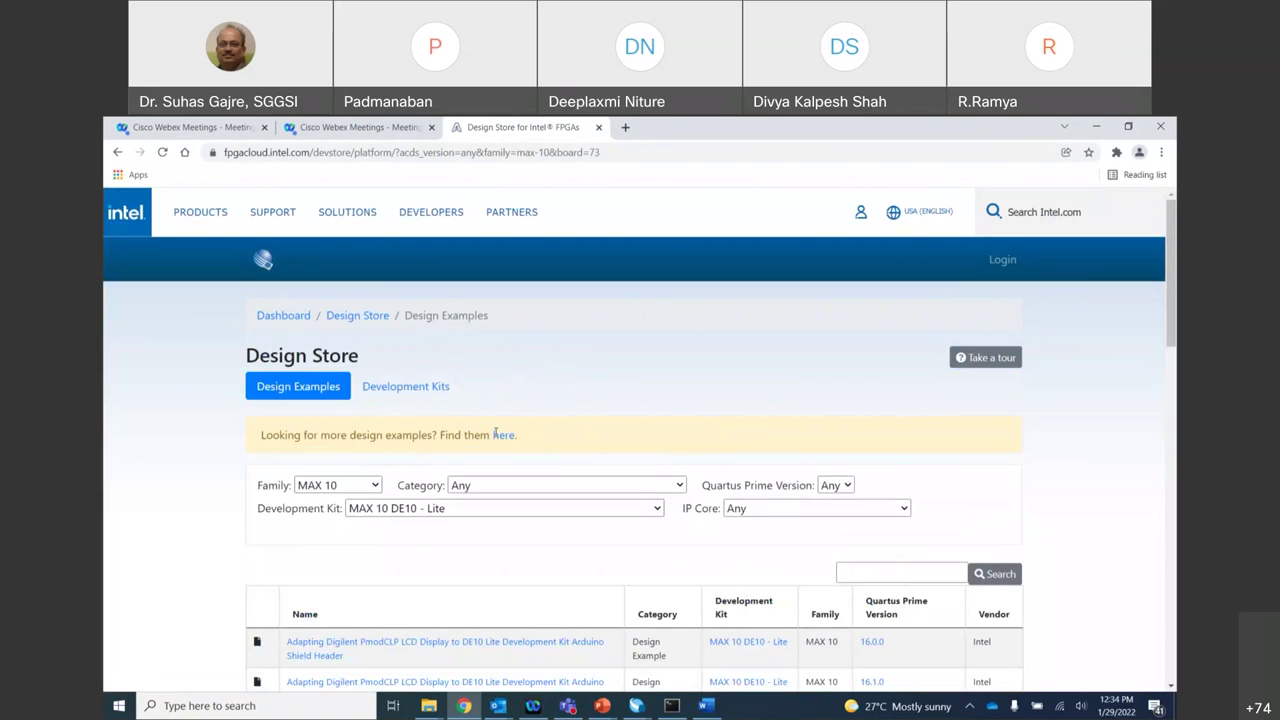
Open the SDRAM RTL Test - MAX10 DE10 Lite example for Quartus Prime 16.1.0 from the second page of results.
scroll(569, 410, "down", 7)
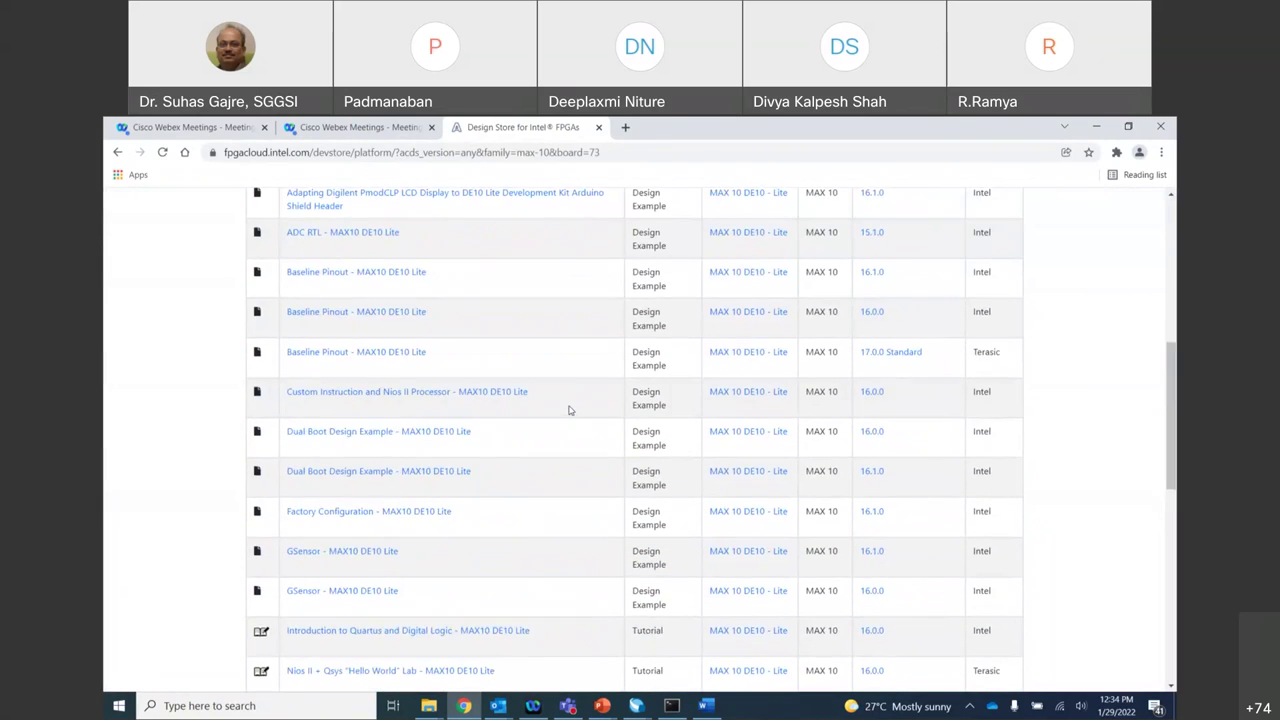
scroll(558, 400, "down", 3)
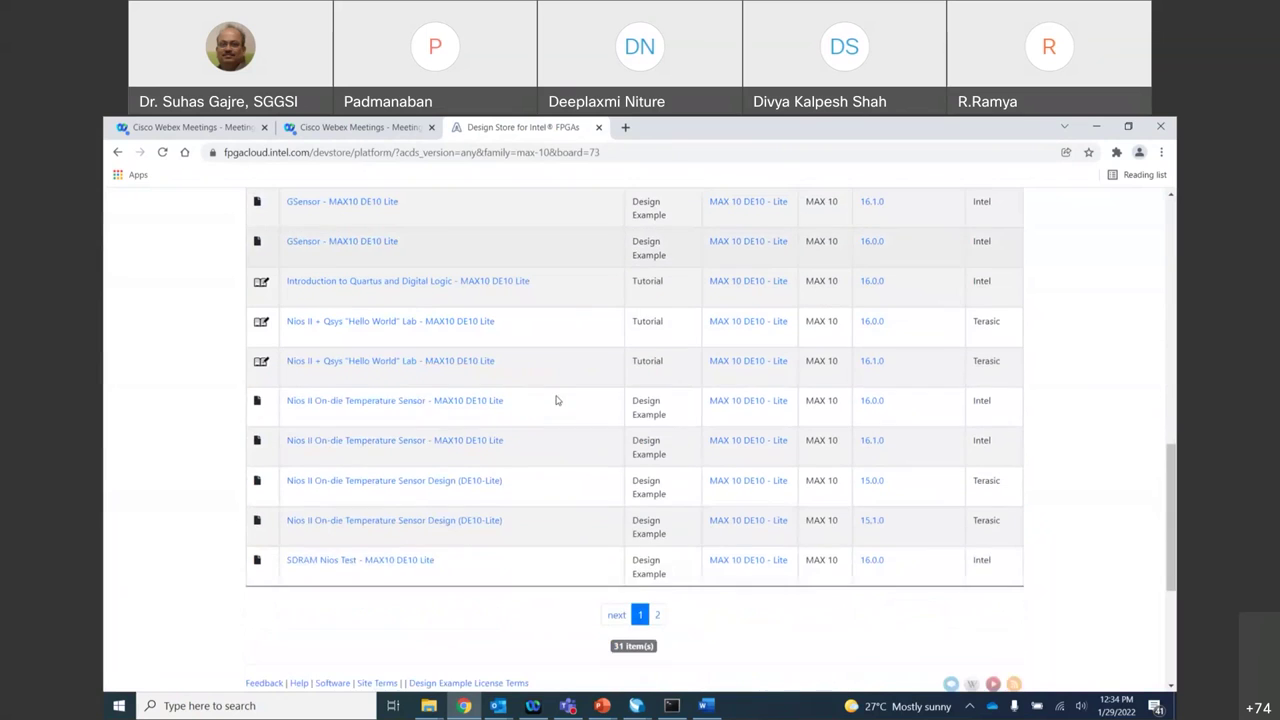
left_click(659, 617)
scroll(523, 485, "down", 3)
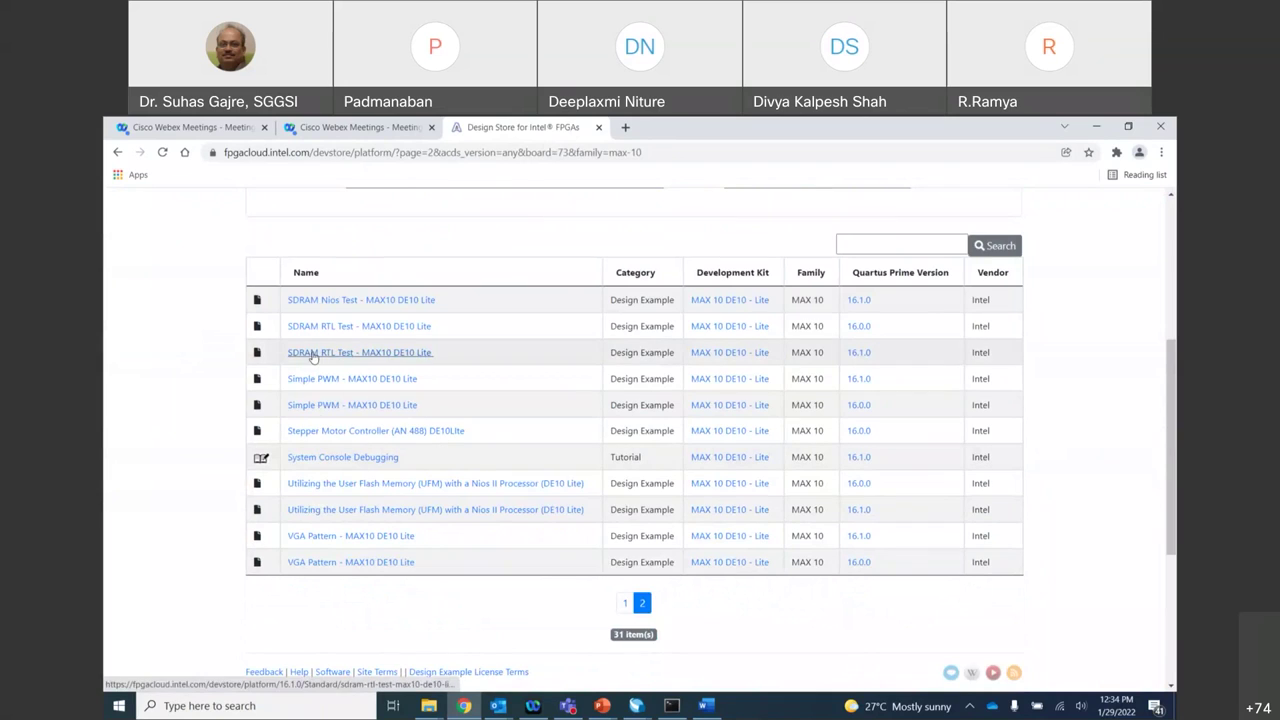
left_click(370, 353)
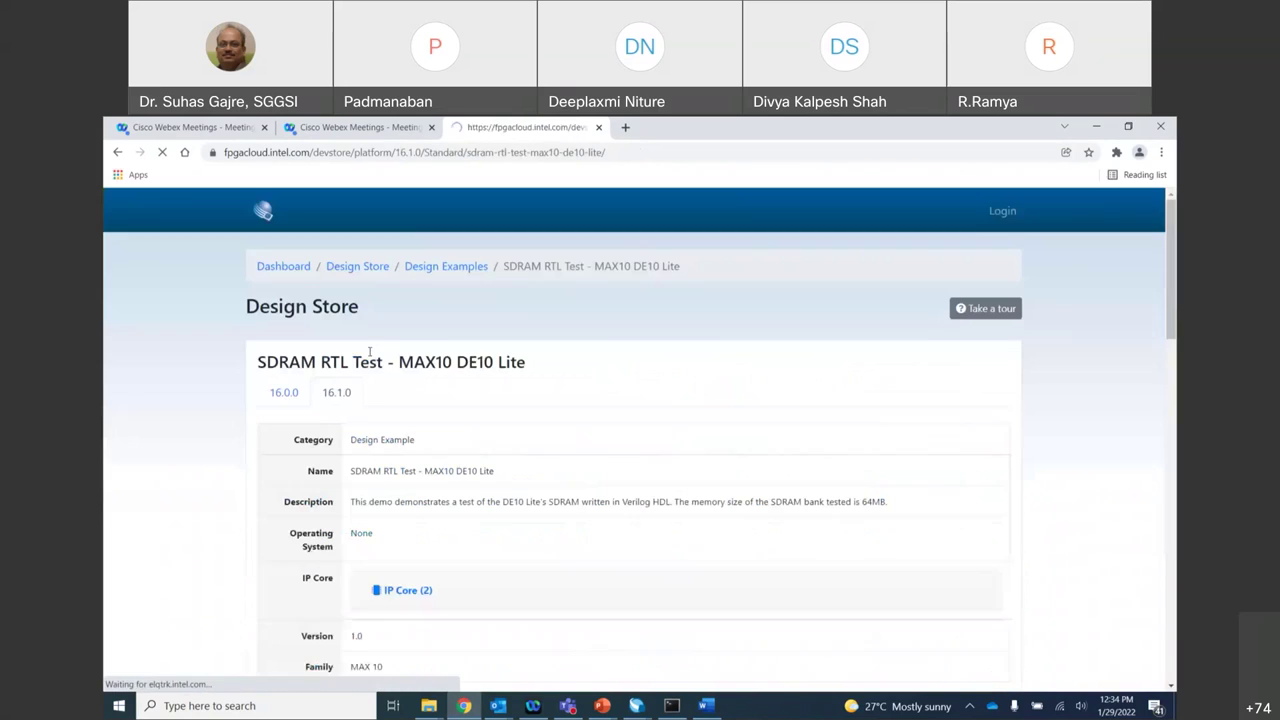
Download the SDRAM RTL Test design package and agree to its license agreement.
scroll(589, 423, "down", 10)
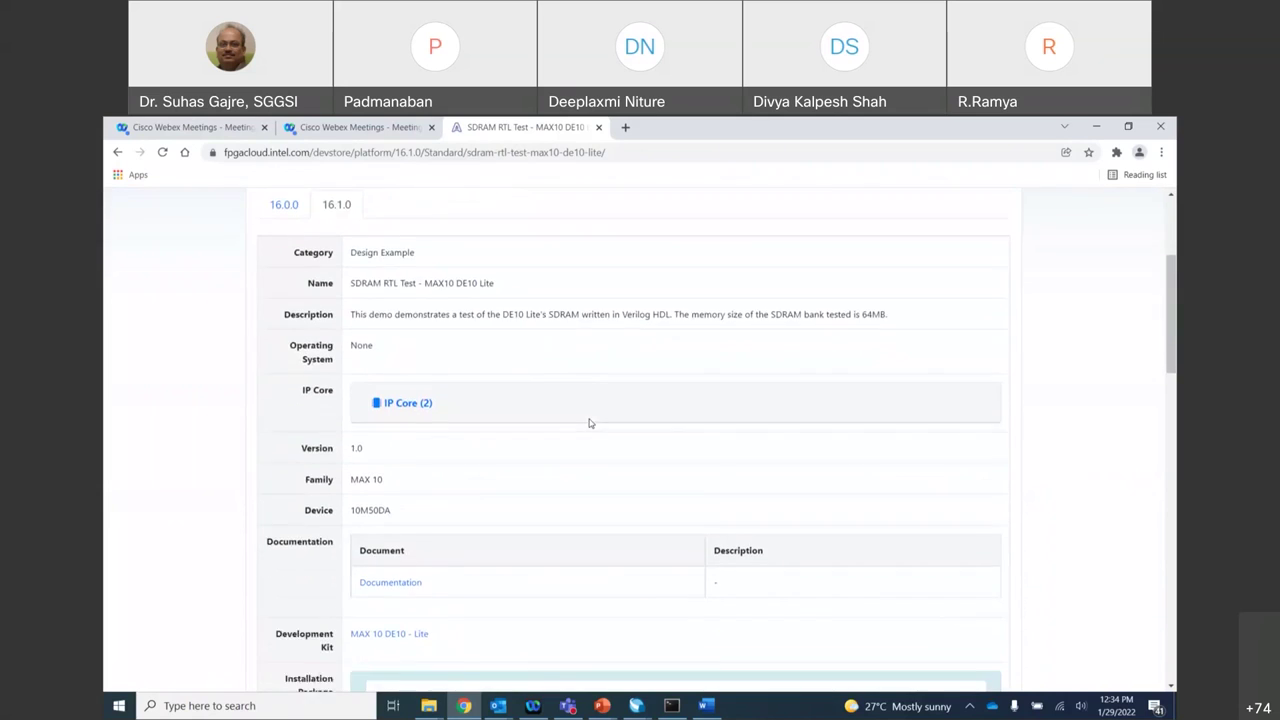
scroll(589, 423, "down", 2)
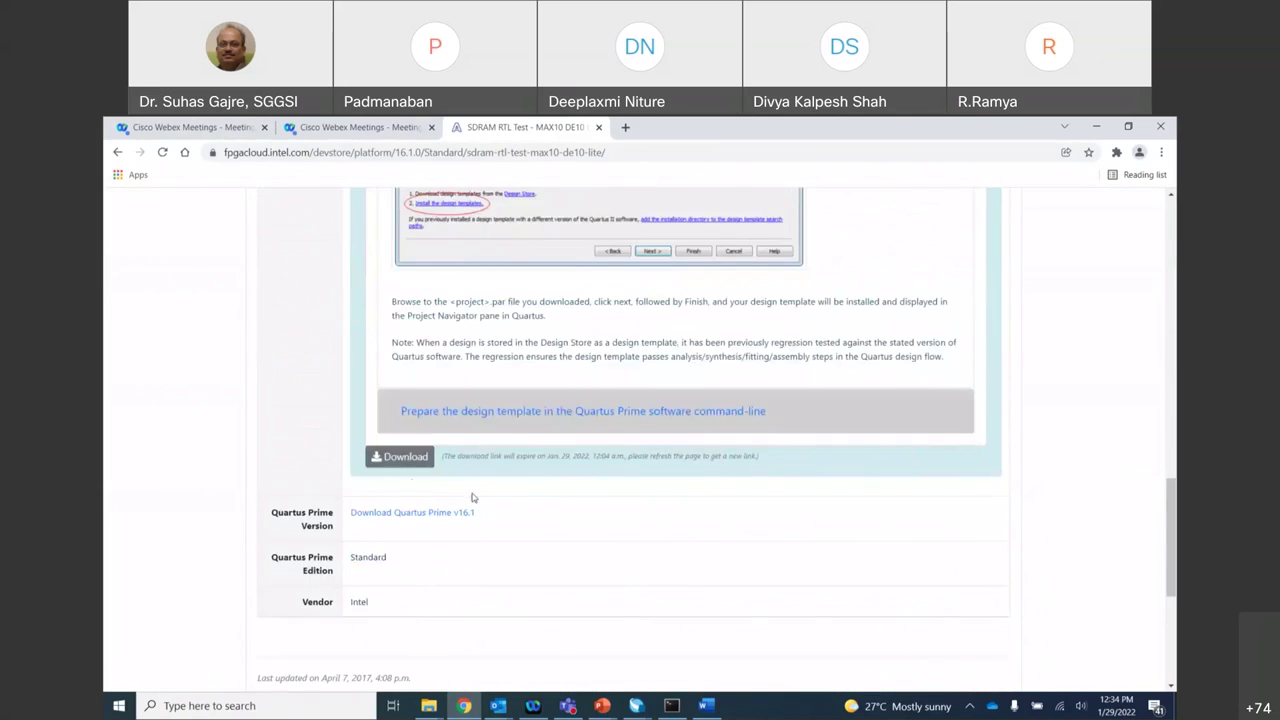
left_click(395, 456)
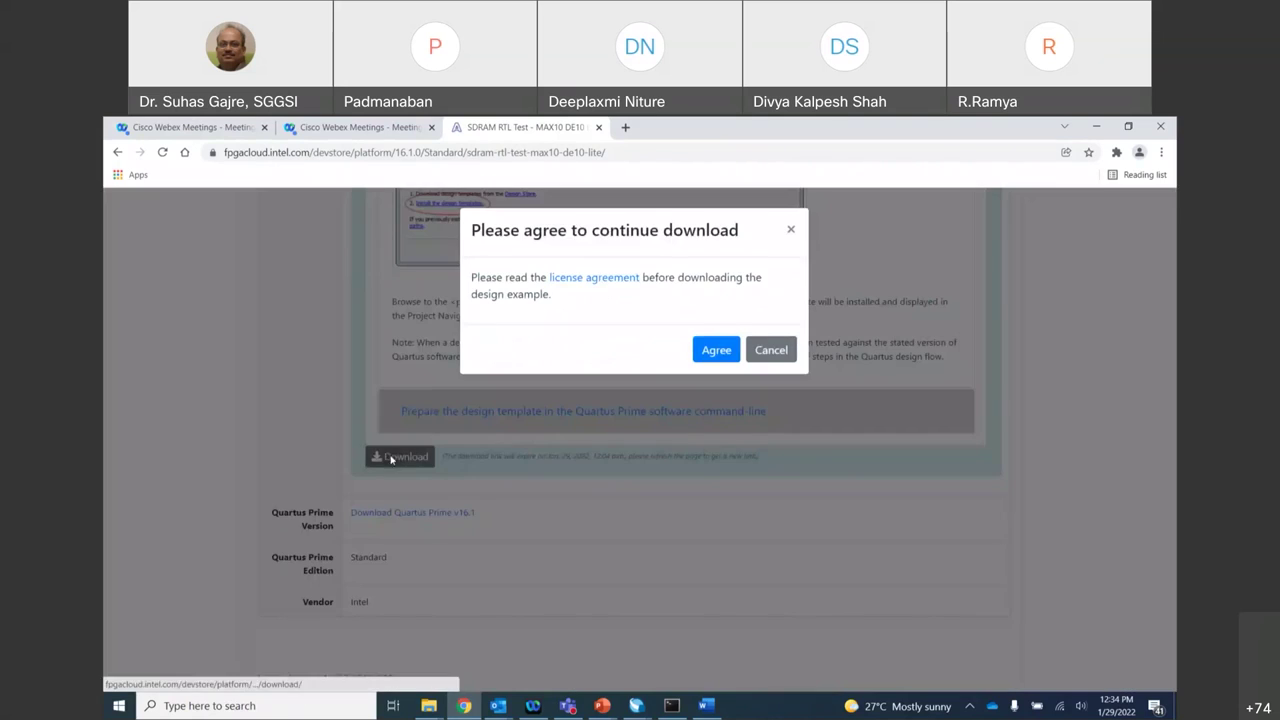
left_click(703, 352)
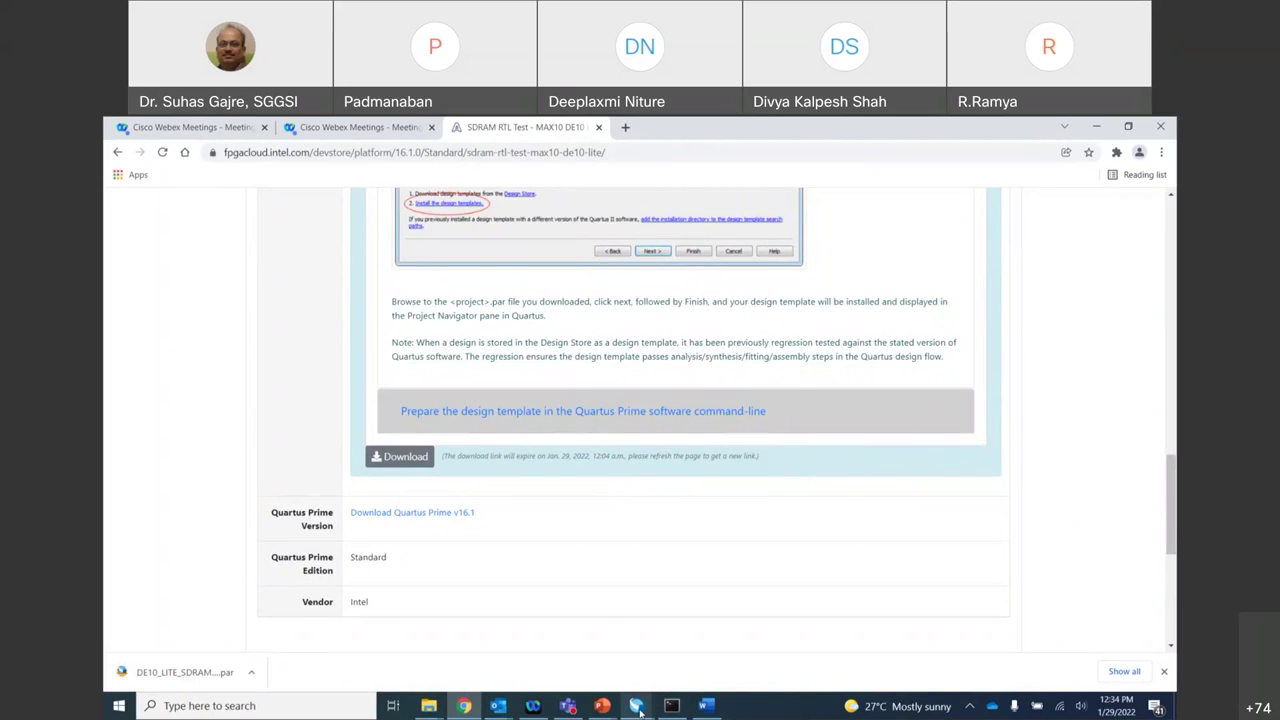
Switch to Quartus Prime and close the signaltap_demo project, saving the changes to signaltap_demo.cdf and register_debug.stp.
mouse_move(640, 710)
left_click(482, 640)
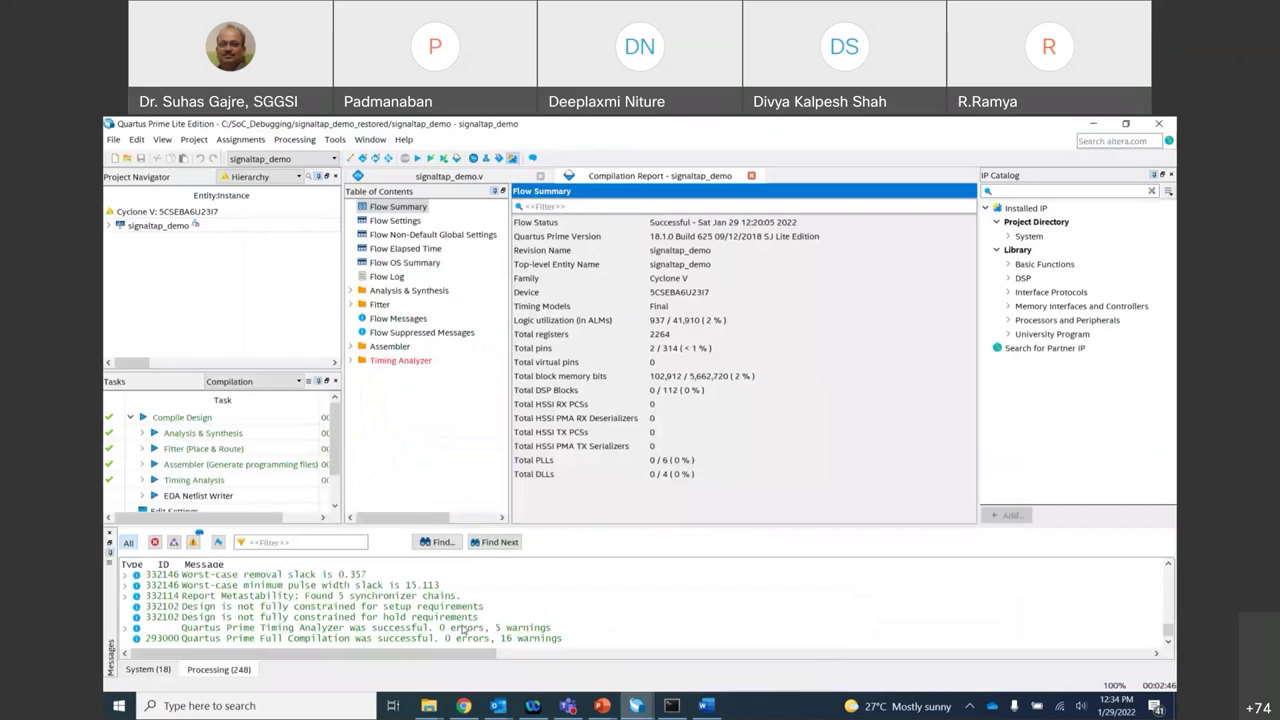
left_click(117, 141)
left_click(150, 243)
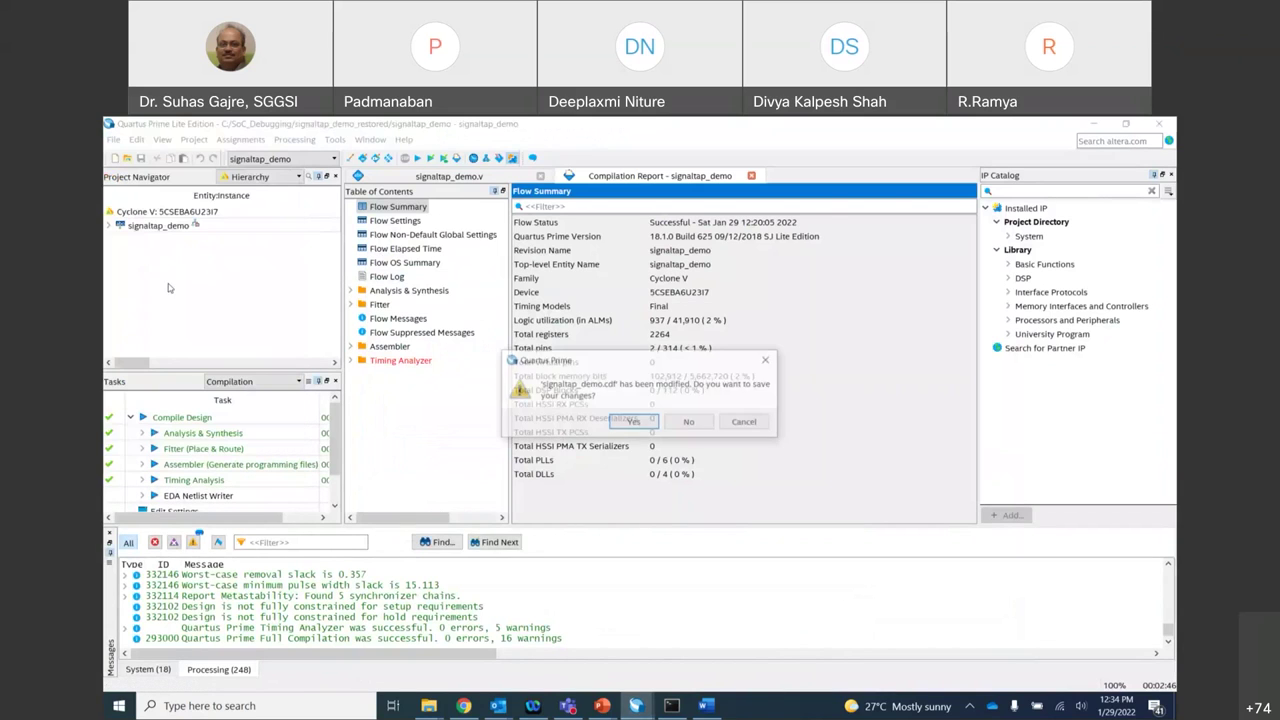
left_click(643, 422)
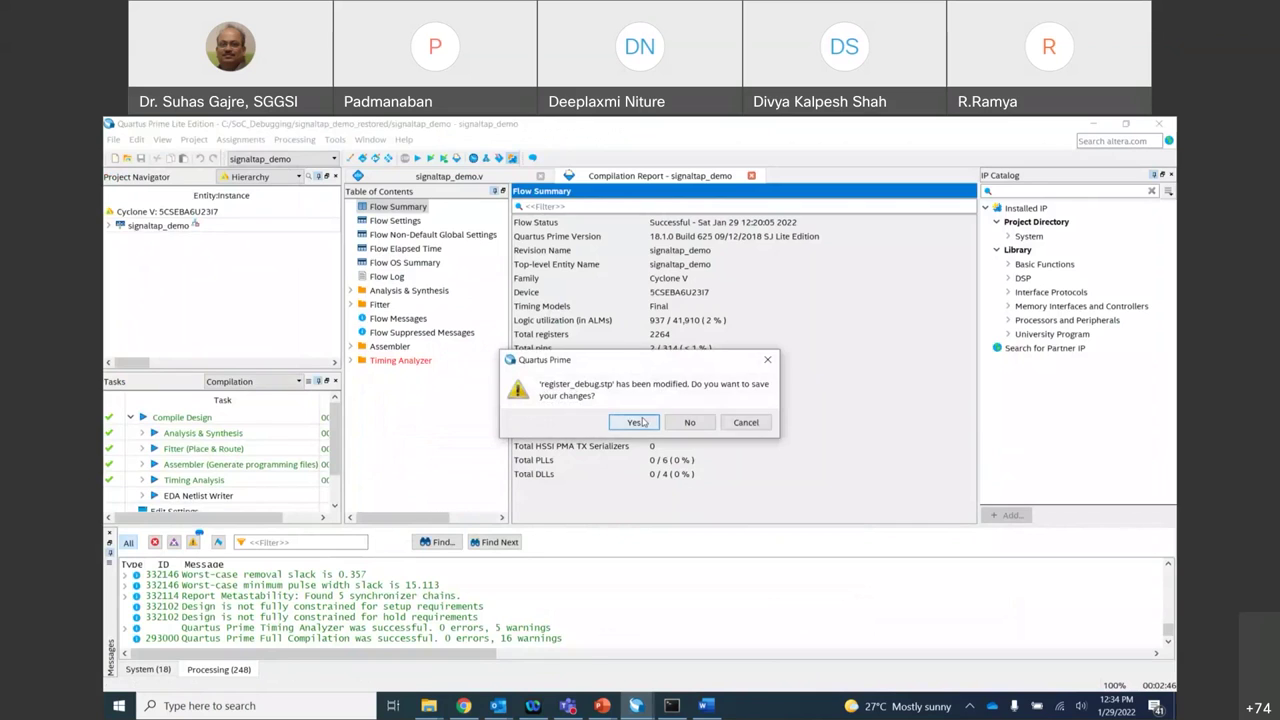
left_click(643, 422)
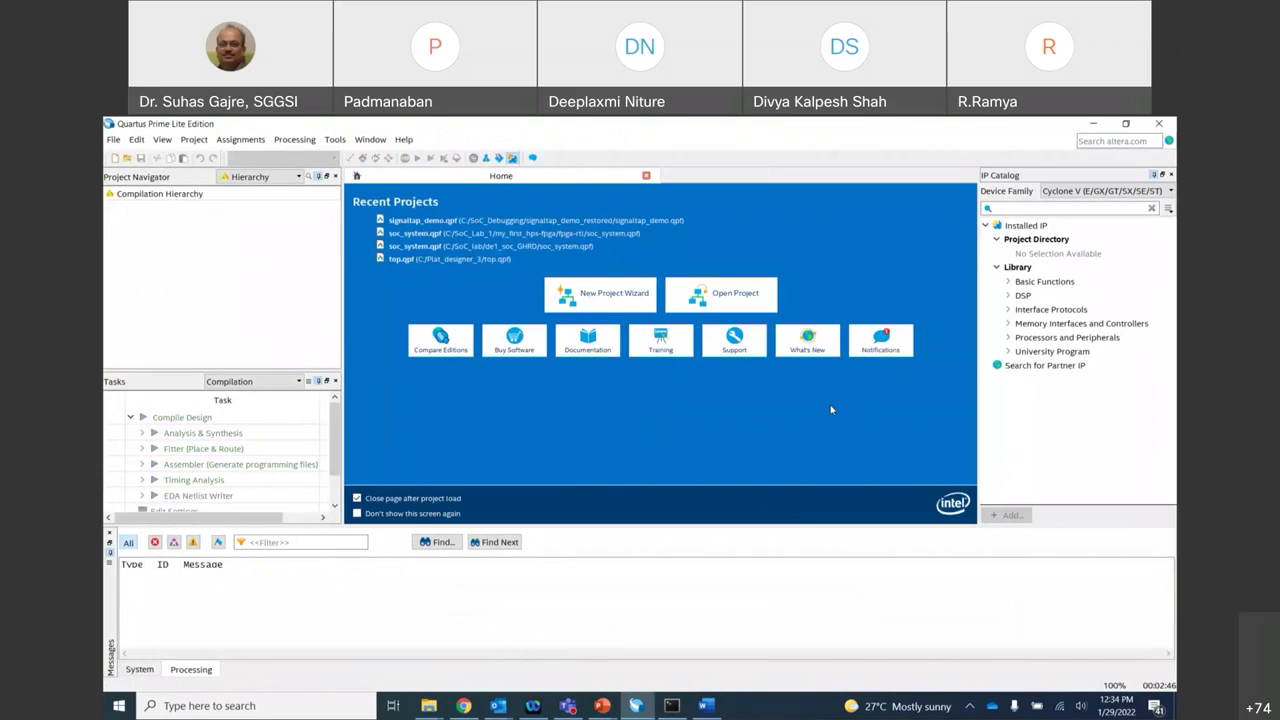
Open DE10_LITE_SDRAM_RTL_Test (1).par from the Downloads folder as a project.
left_click(741, 301)
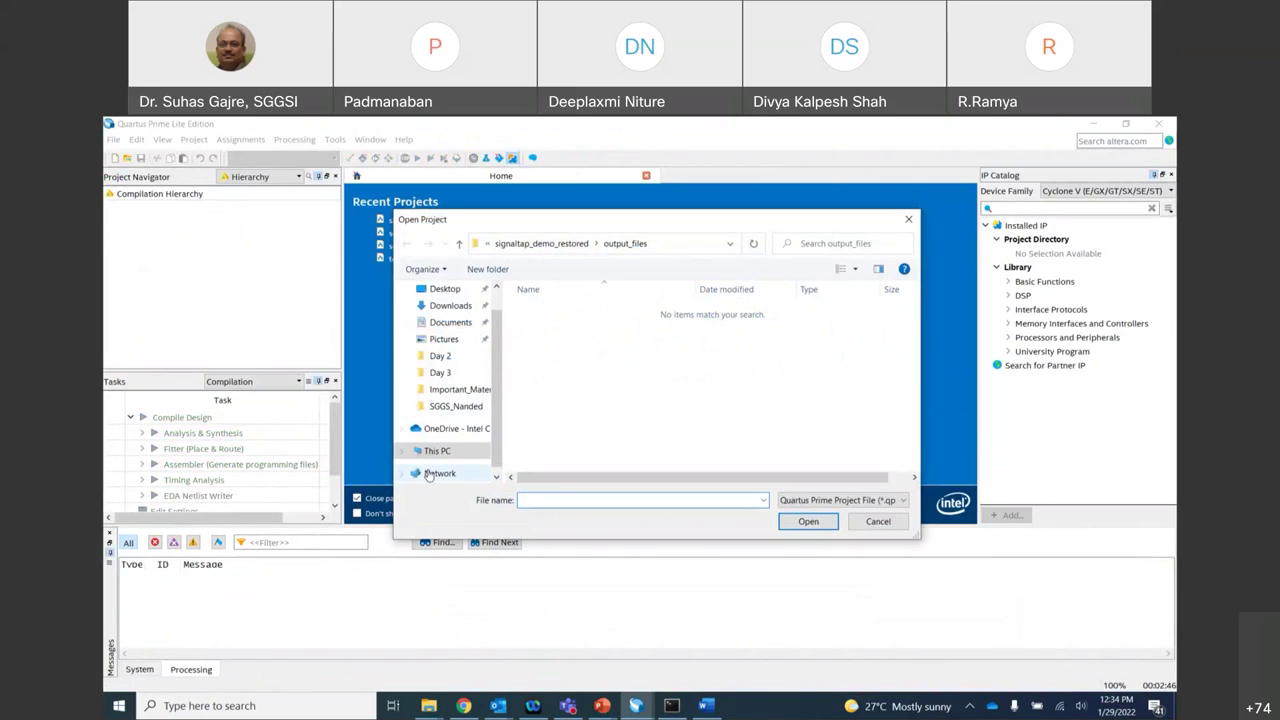
left_click(449, 305)
left_click(593, 332)
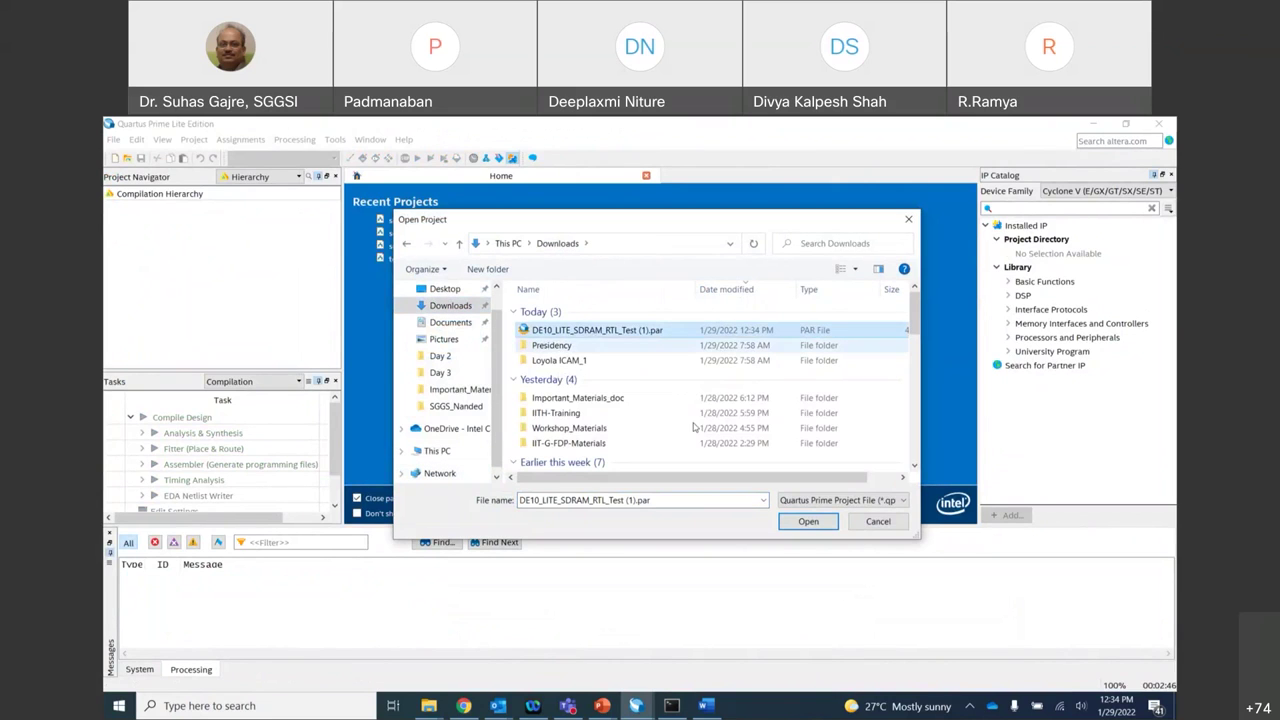
left_click(808, 522)
left_click(612, 464)
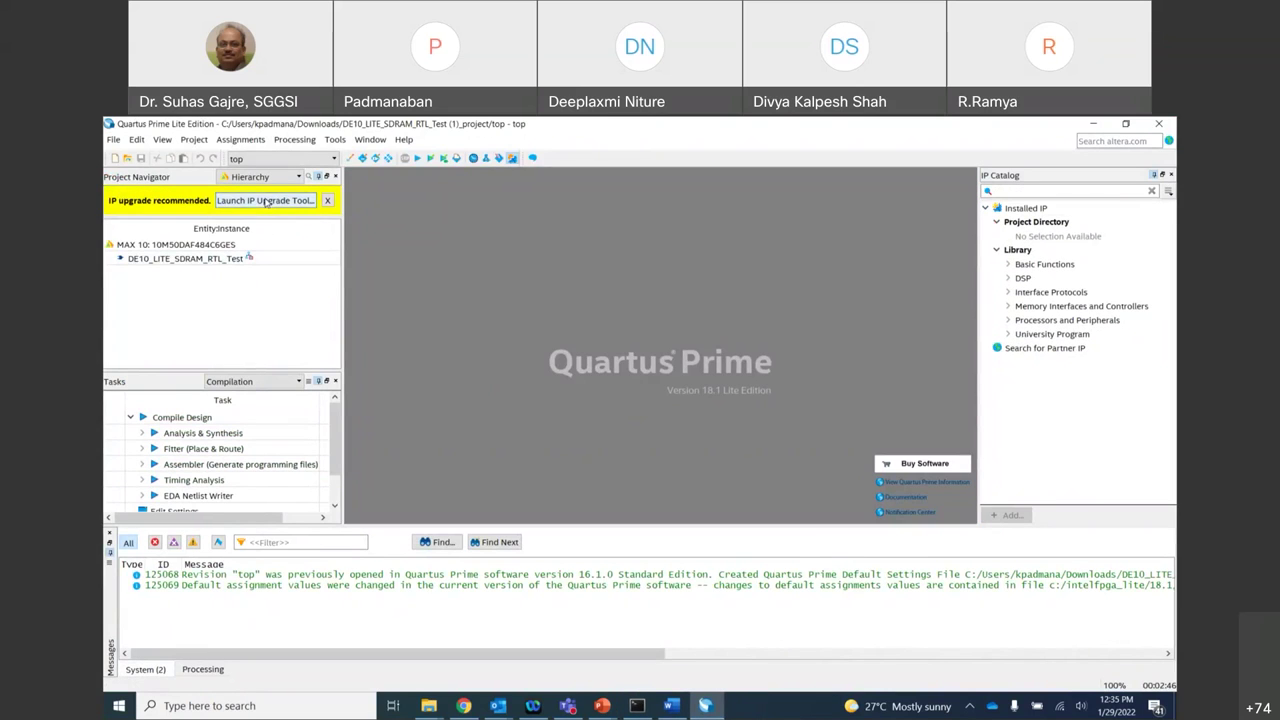
Upgrade all outdated IP components of the project automatically and close the upgrade tool.
left_click(266, 201)
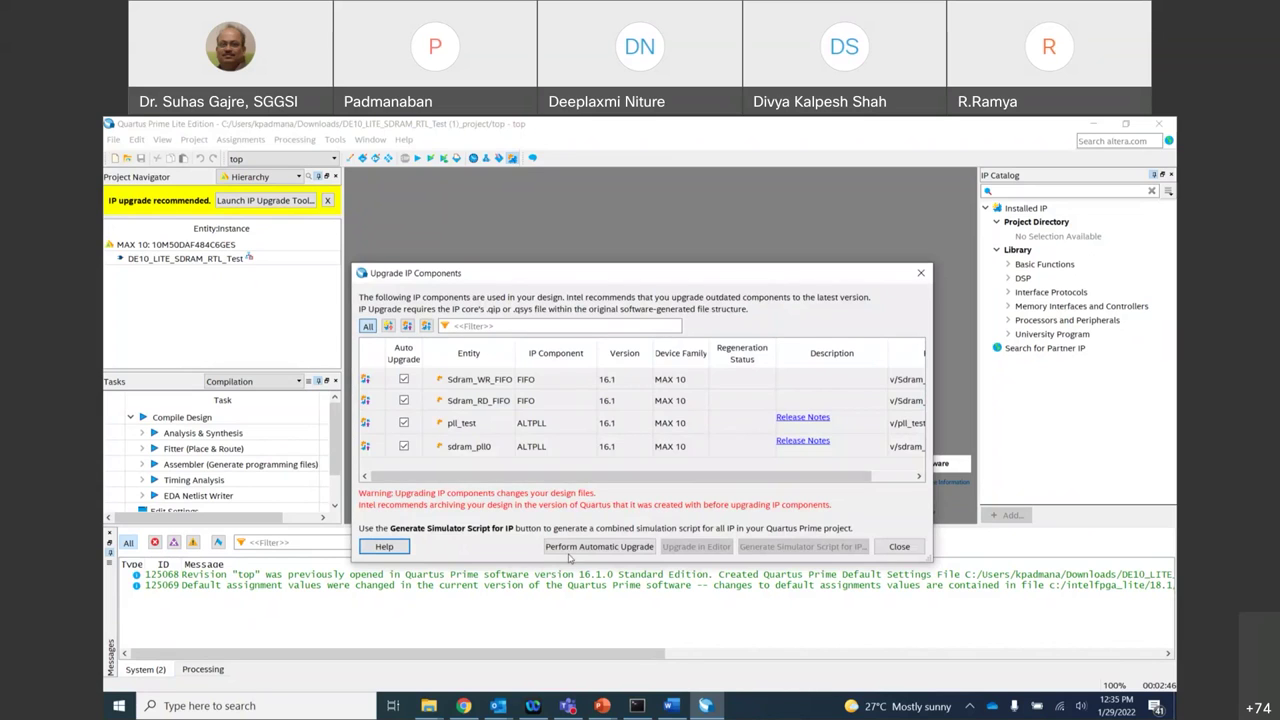
left_click(574, 547)
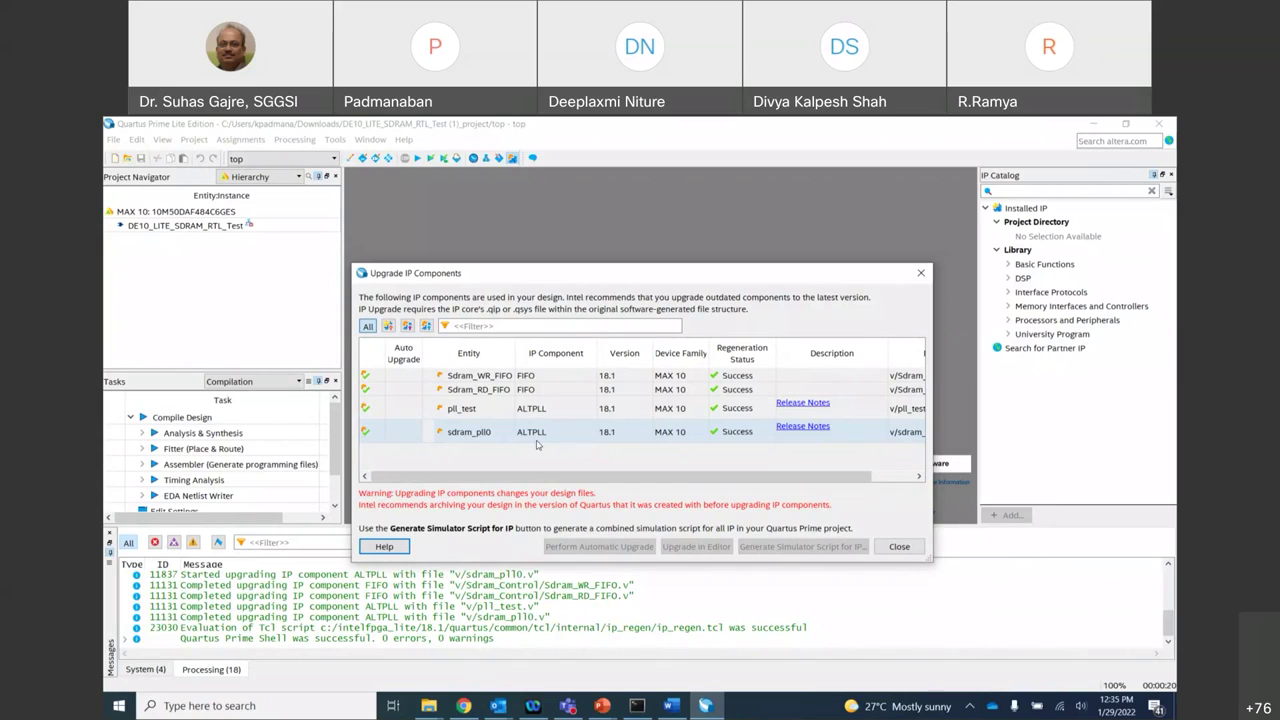
left_click(897, 547)
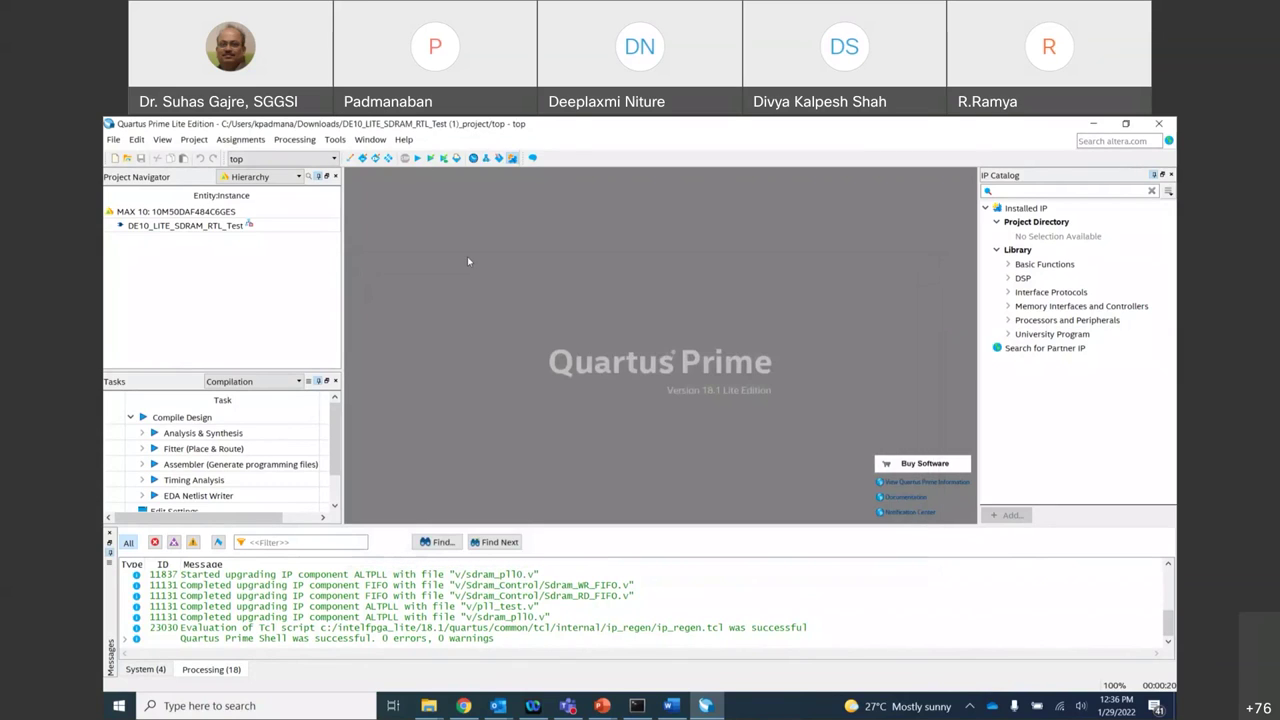
Compile the SDRAM test project and program the MAX 10 board with top.sof through the USB-Blaster in JTAG mode.
left_click(418, 160)
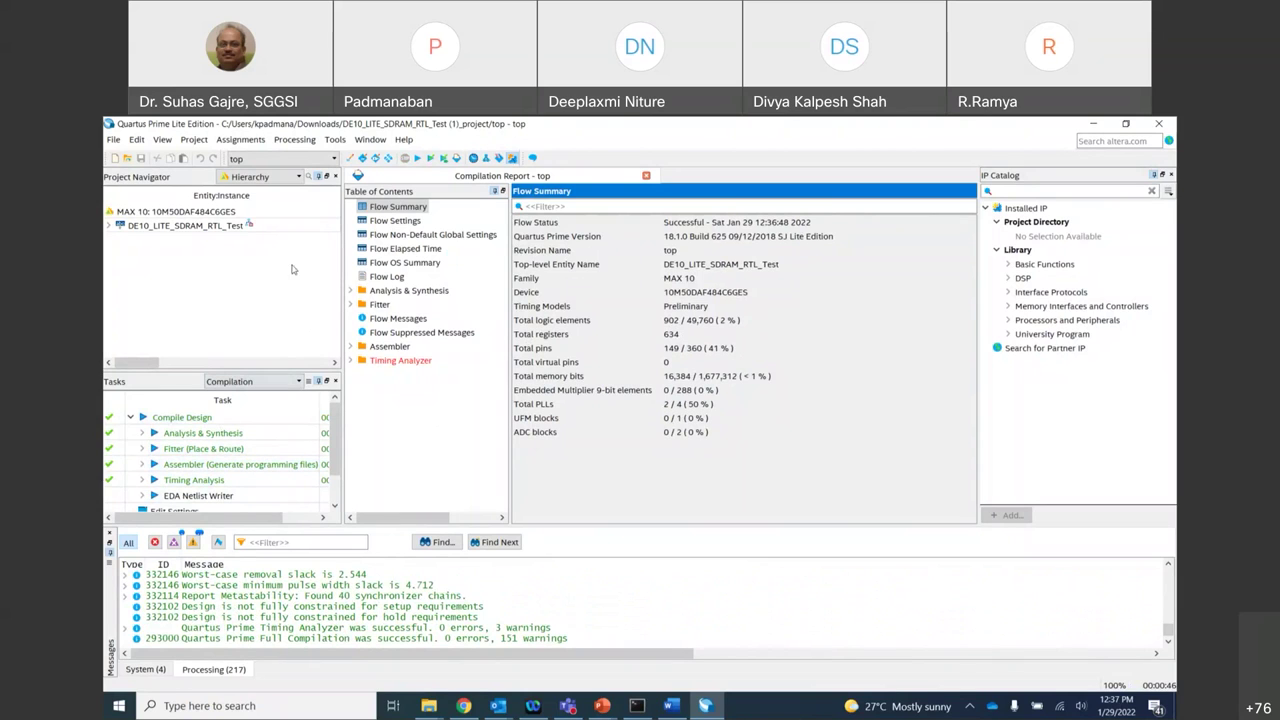
left_click(335, 140)
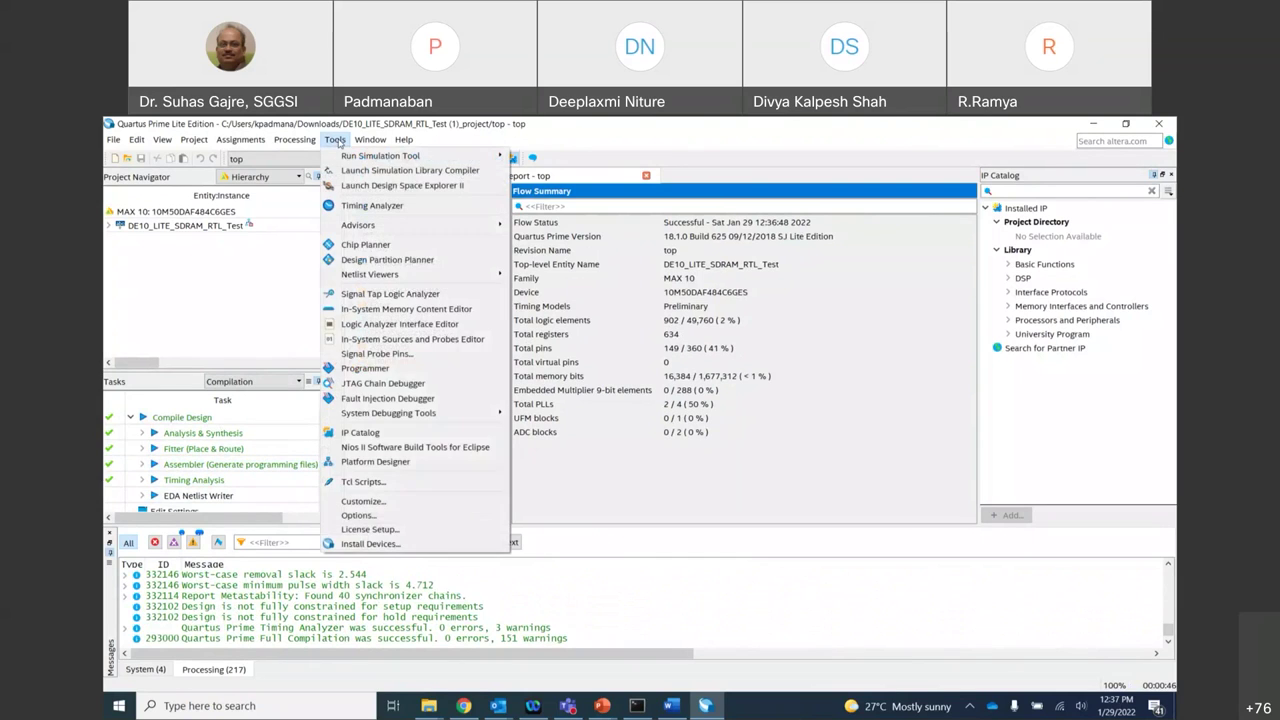
left_click(391, 371)
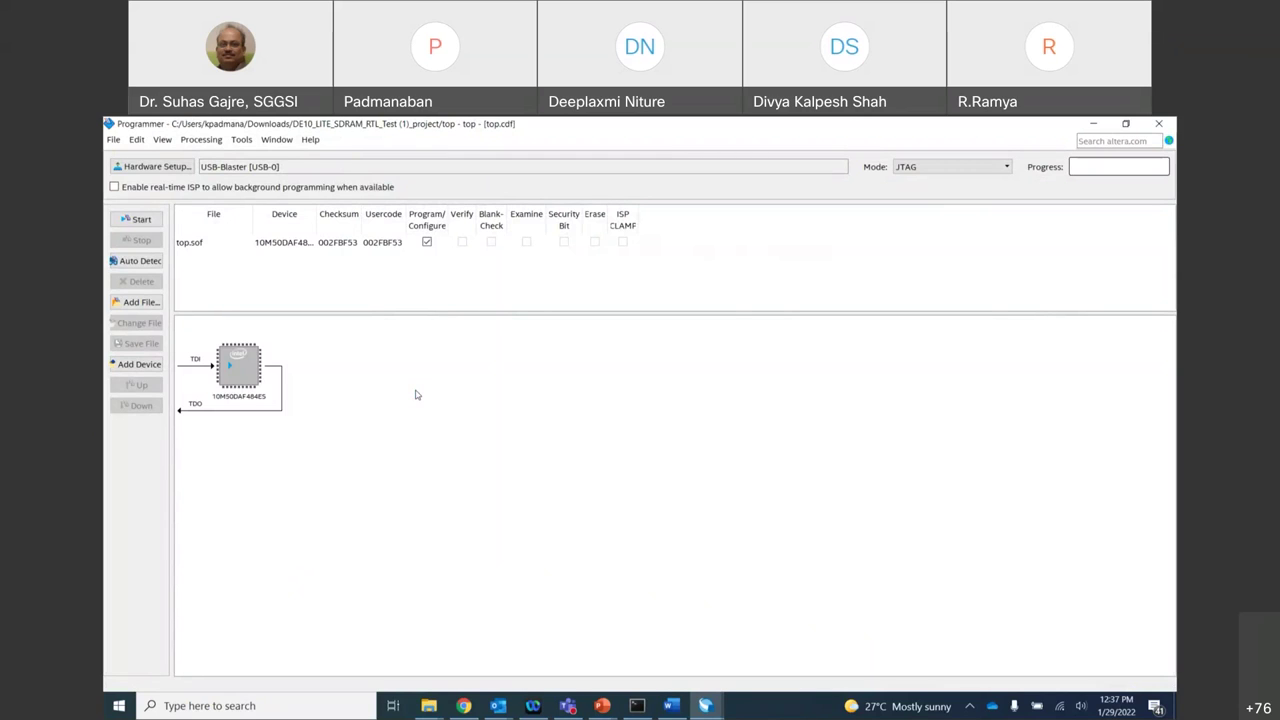
left_click(137, 221)
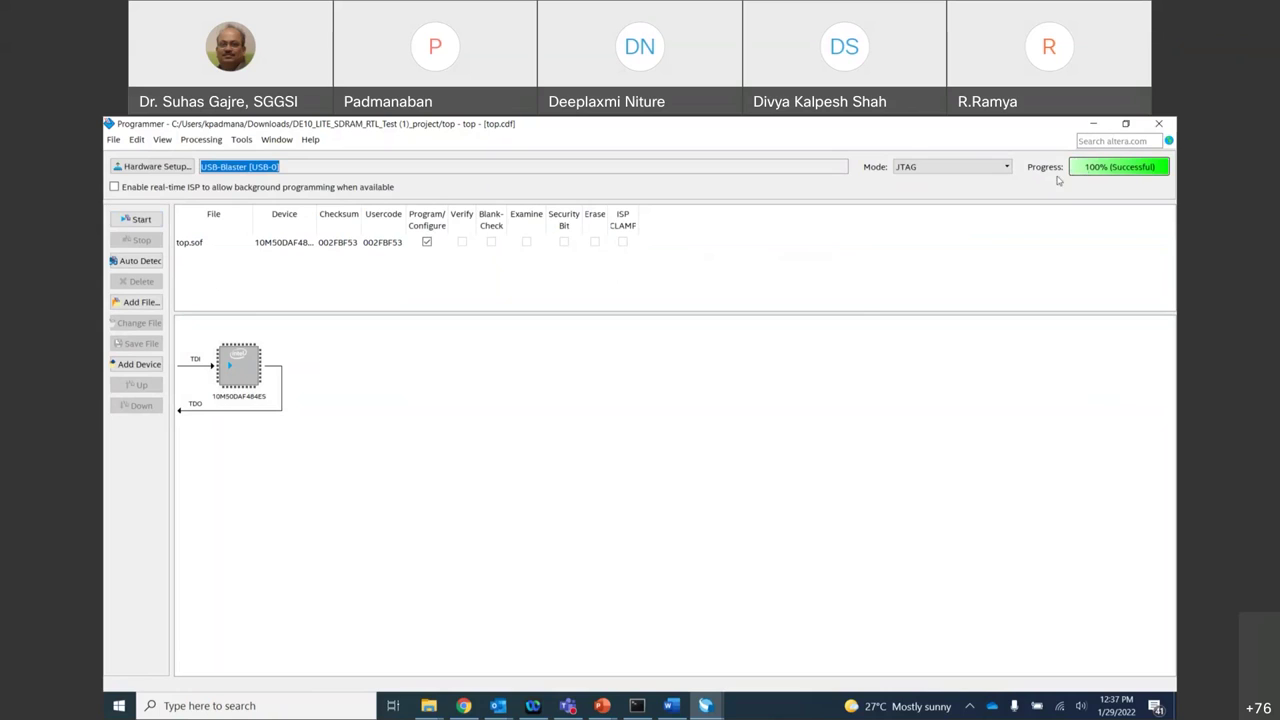
left_click(430, 304)
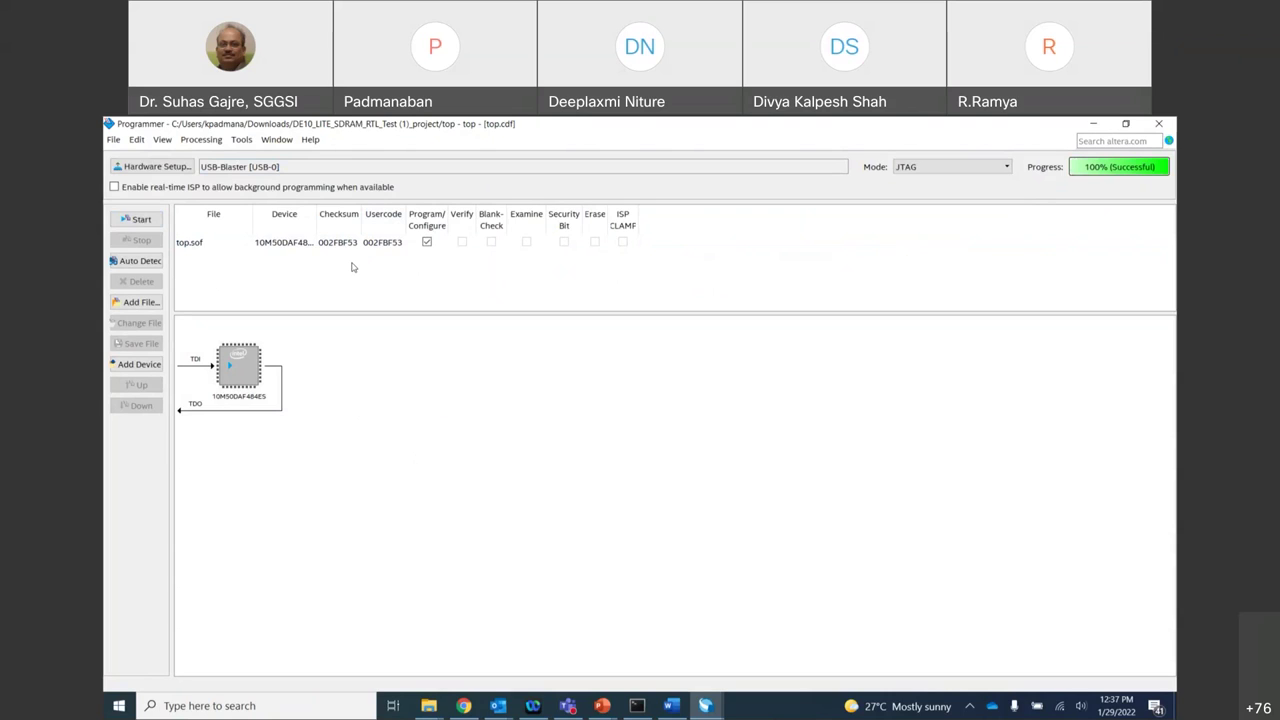
Open SDRAM Test in Verilog HDL.docx from the SGGS_Nanded folder and read the Demonstration Setup section about KEY0 and the LEDs.
left_click(1096, 124)
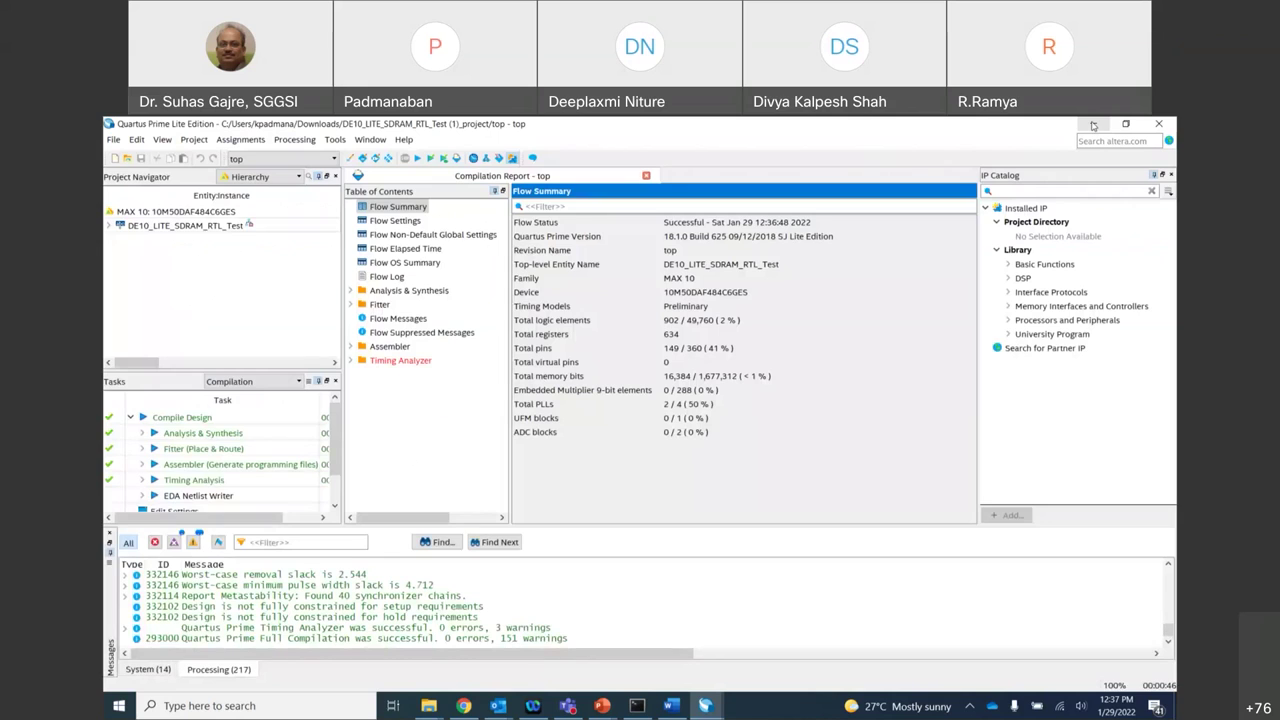
left_click(1093, 124)
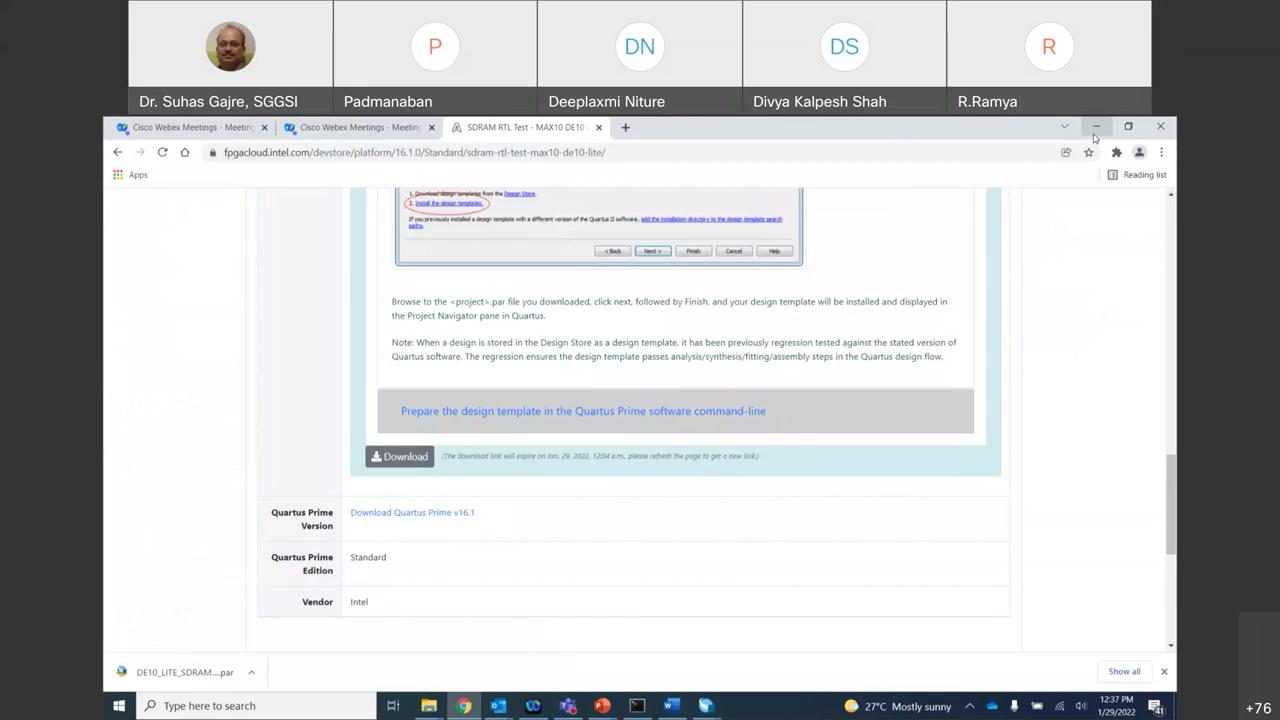
left_click(1096, 127)
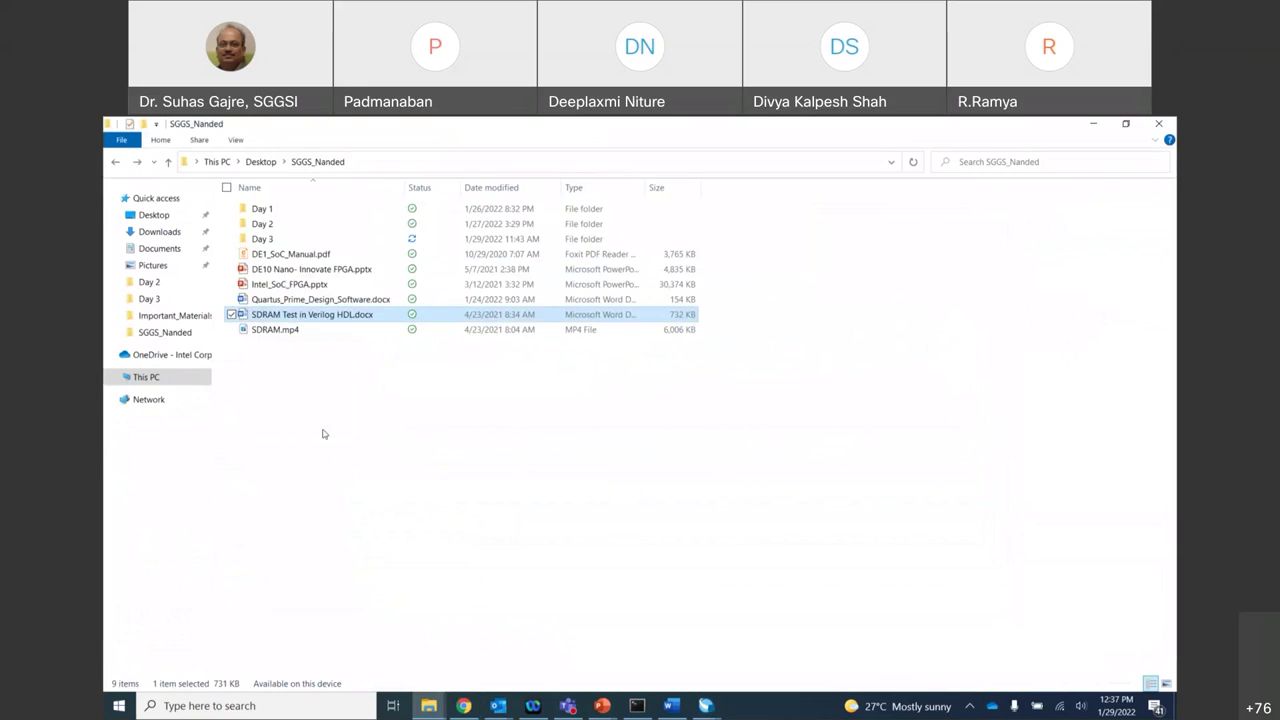
double_click(304, 316)
scroll(510, 405, "down", 10)
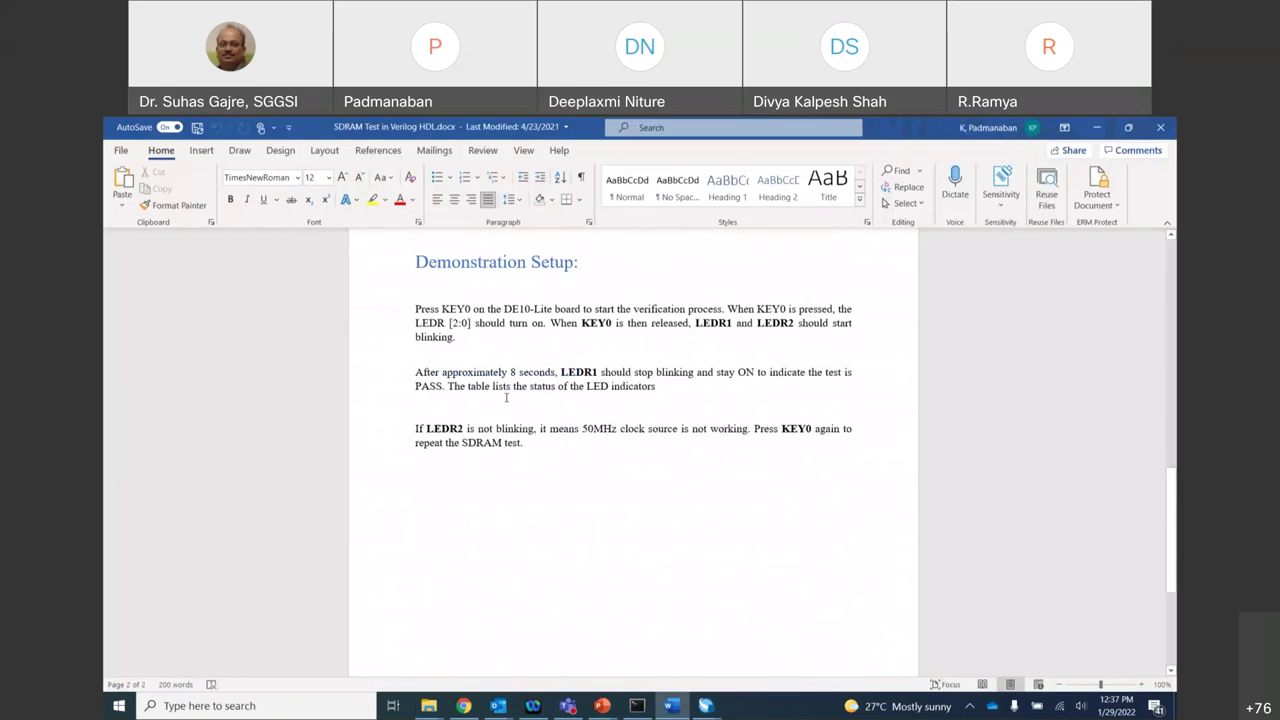
left_click_drag(551, 321, 420, 358)
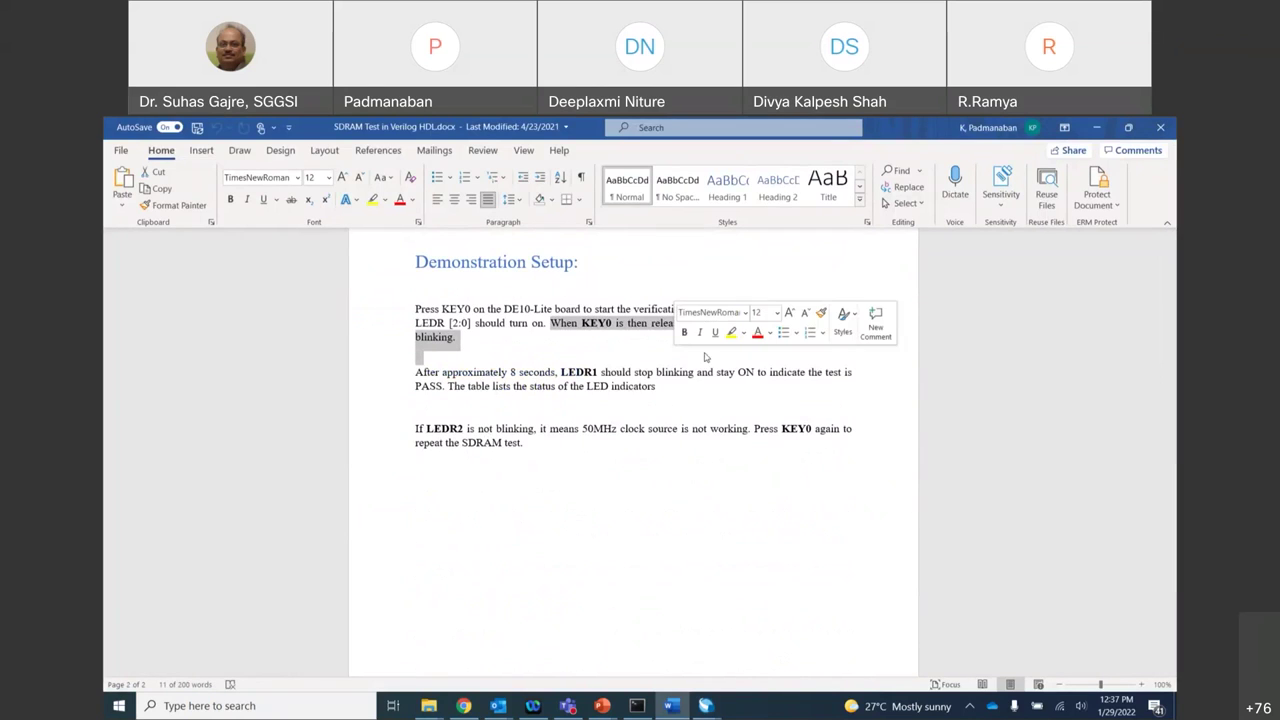
left_click(725, 338)
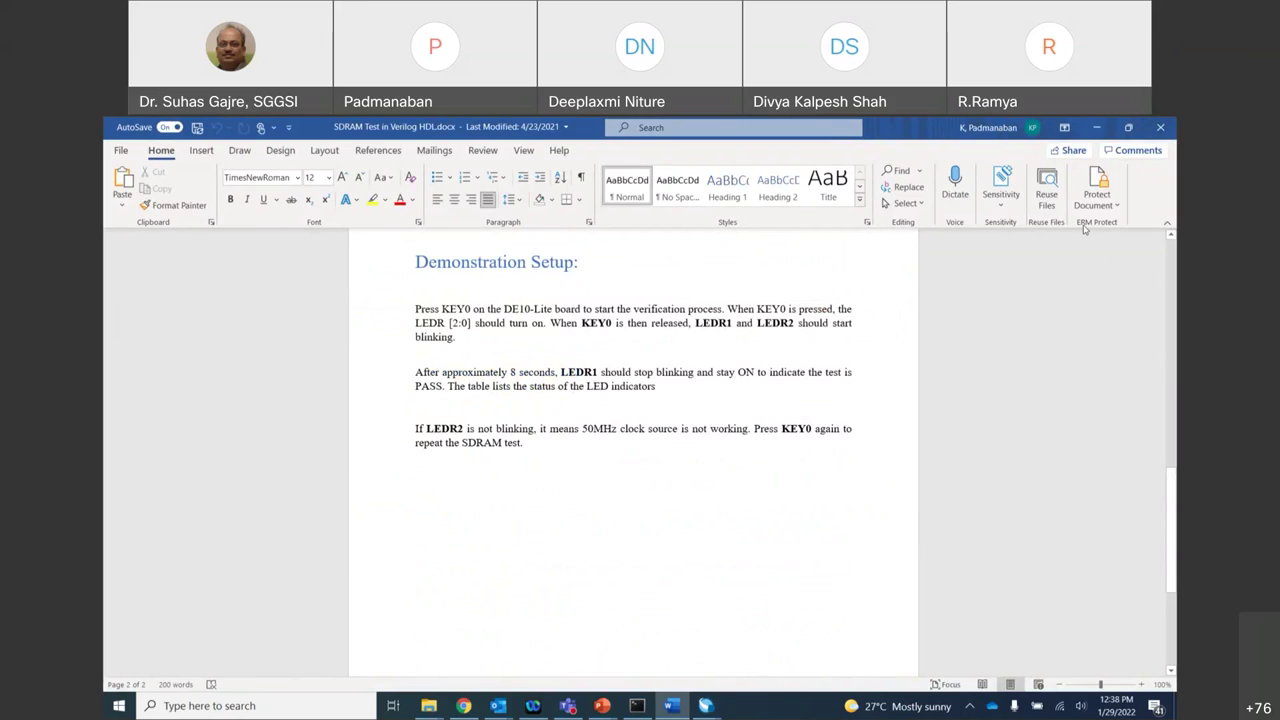
Play the SDRAM.mp4 board demonstration video from the SGGS_Nanded folder and close the player.
left_click(1097, 130)
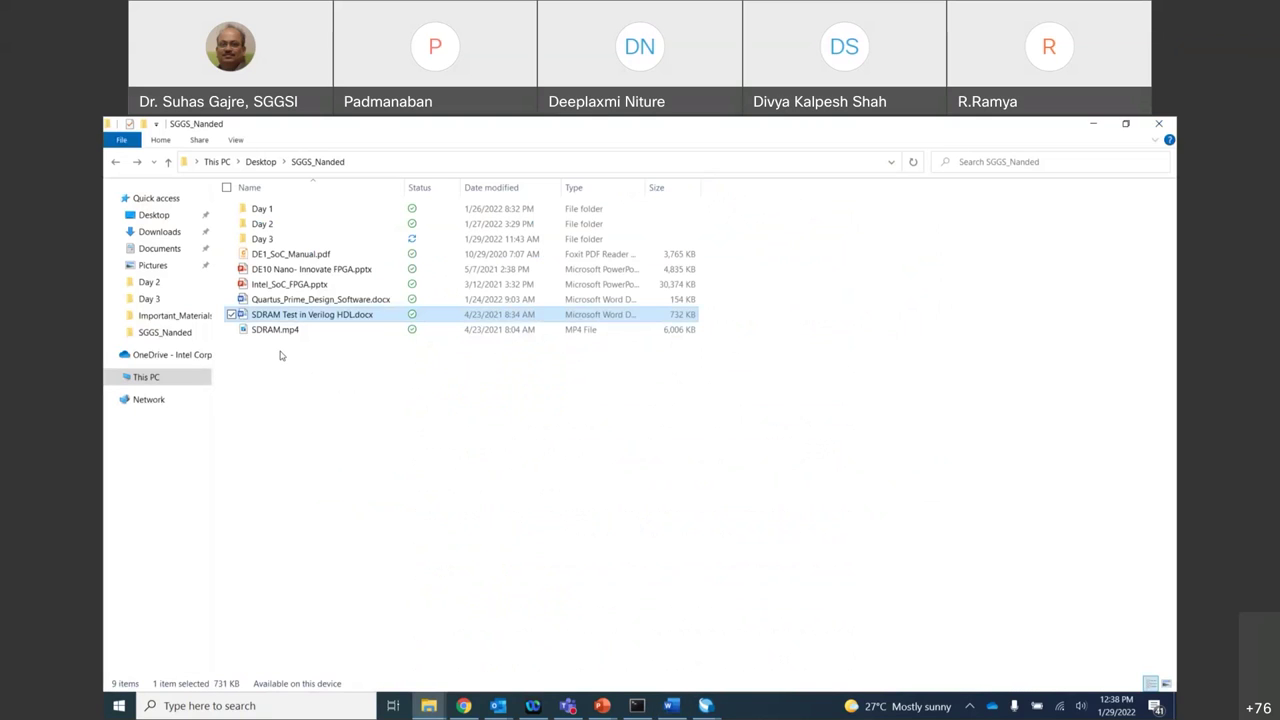
double_click(285, 330)
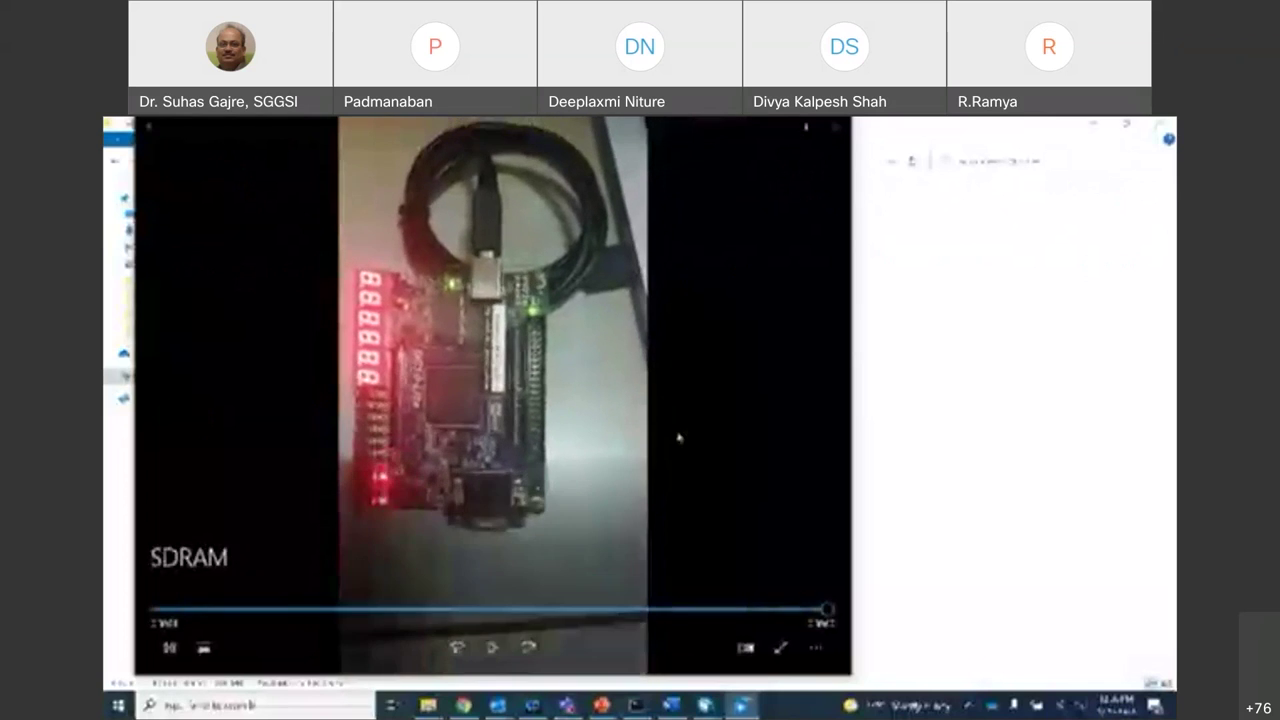
left_click(840, 126)
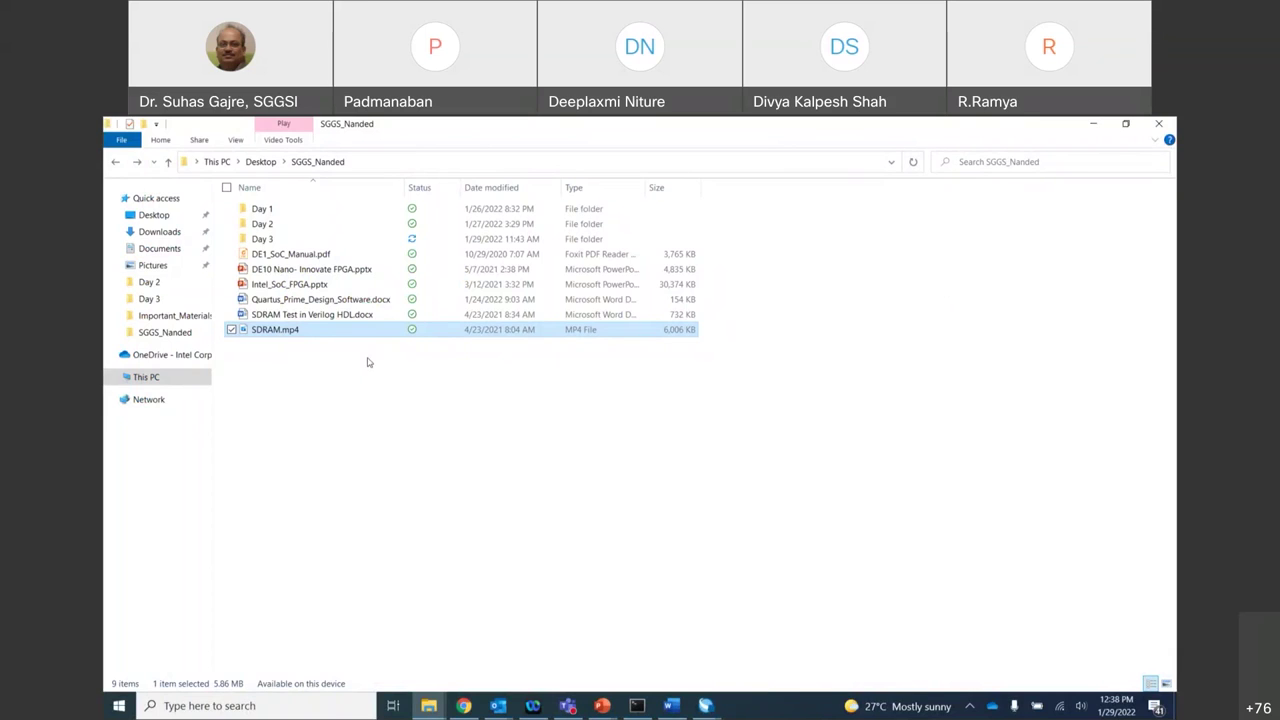
Return to the SDRAM Test document in Word, review the block diagram on its first page, and close the document.
left_click(671, 707)
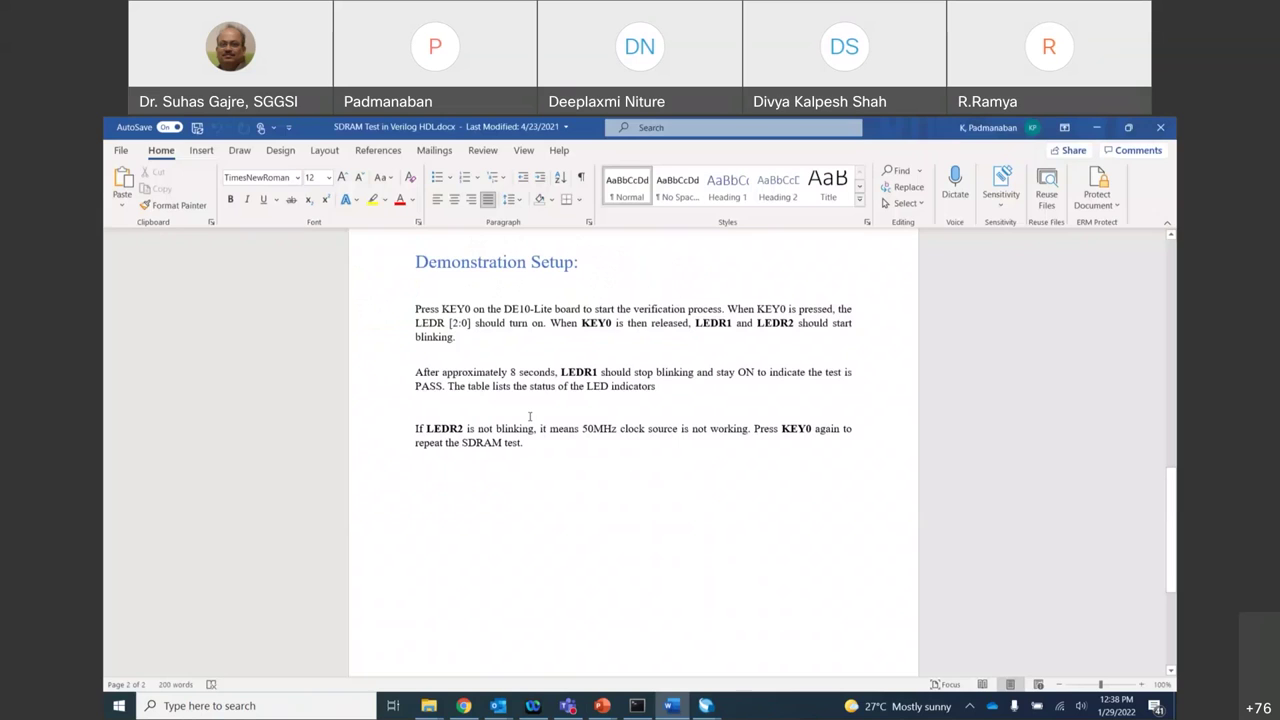
scroll(697, 411, "up", 5)
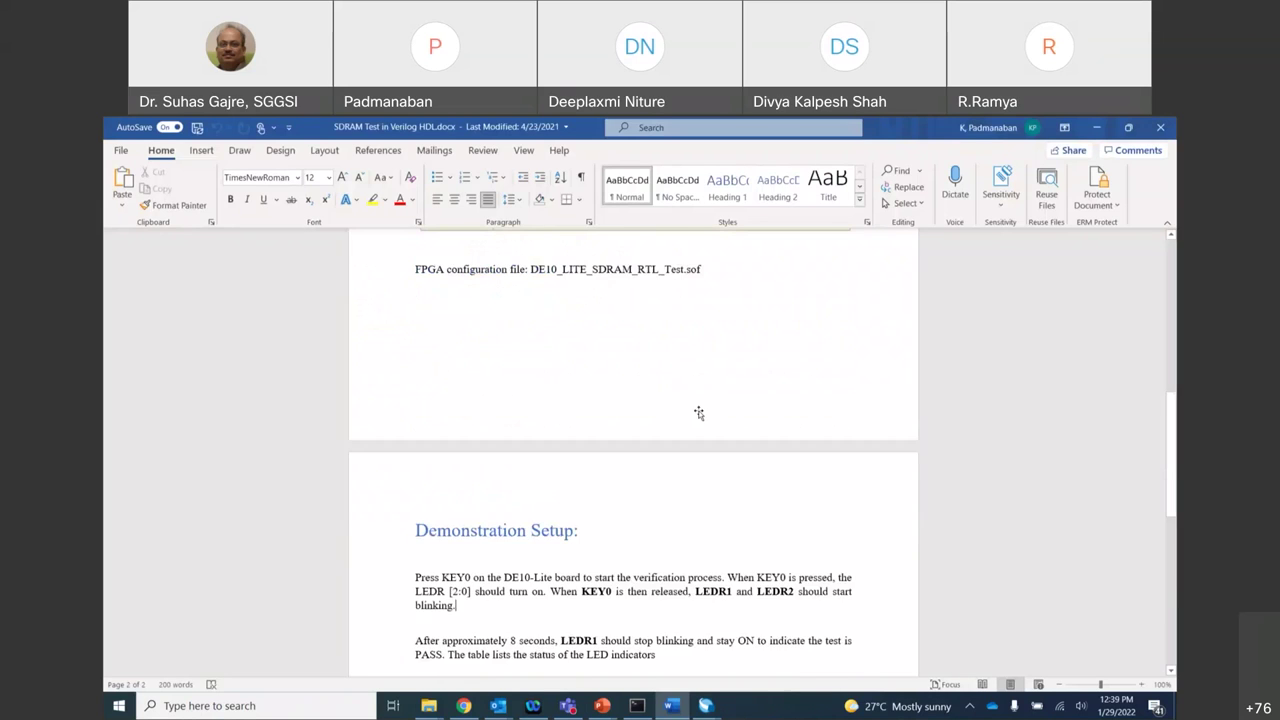
scroll(698, 412, "up", 3)
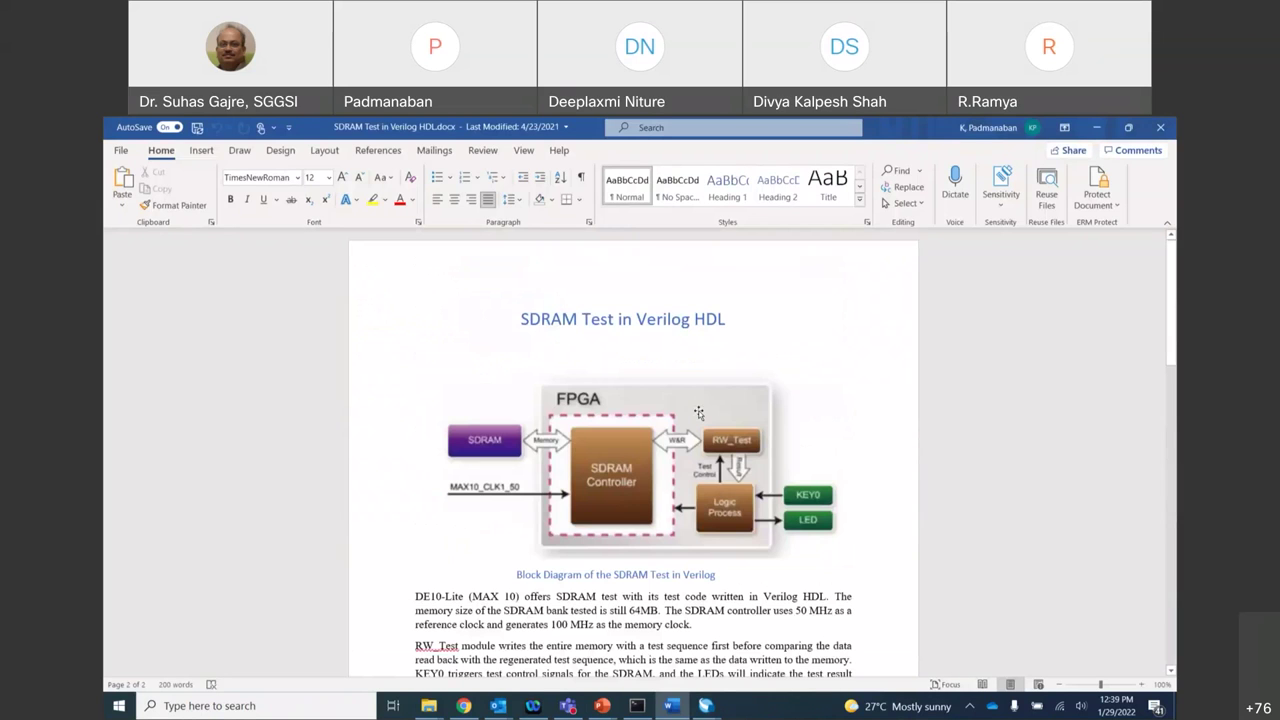
left_click(1160, 127)
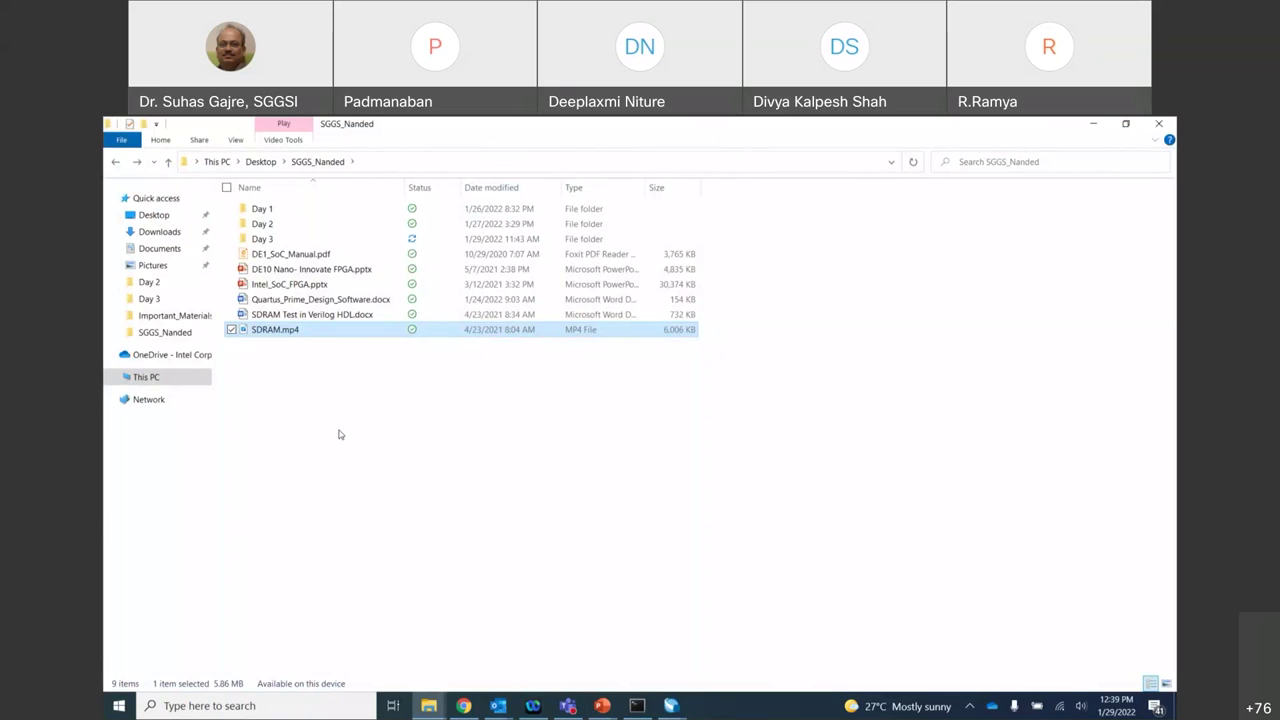
Browse from Day 3 through DE1_SoC_CDROM's FPGA demonstrations to DE1_SoC_SDRAM_RTL_Test, look over its project files, and close File Explorer.
left_click(275, 243)
double_click(276, 241)
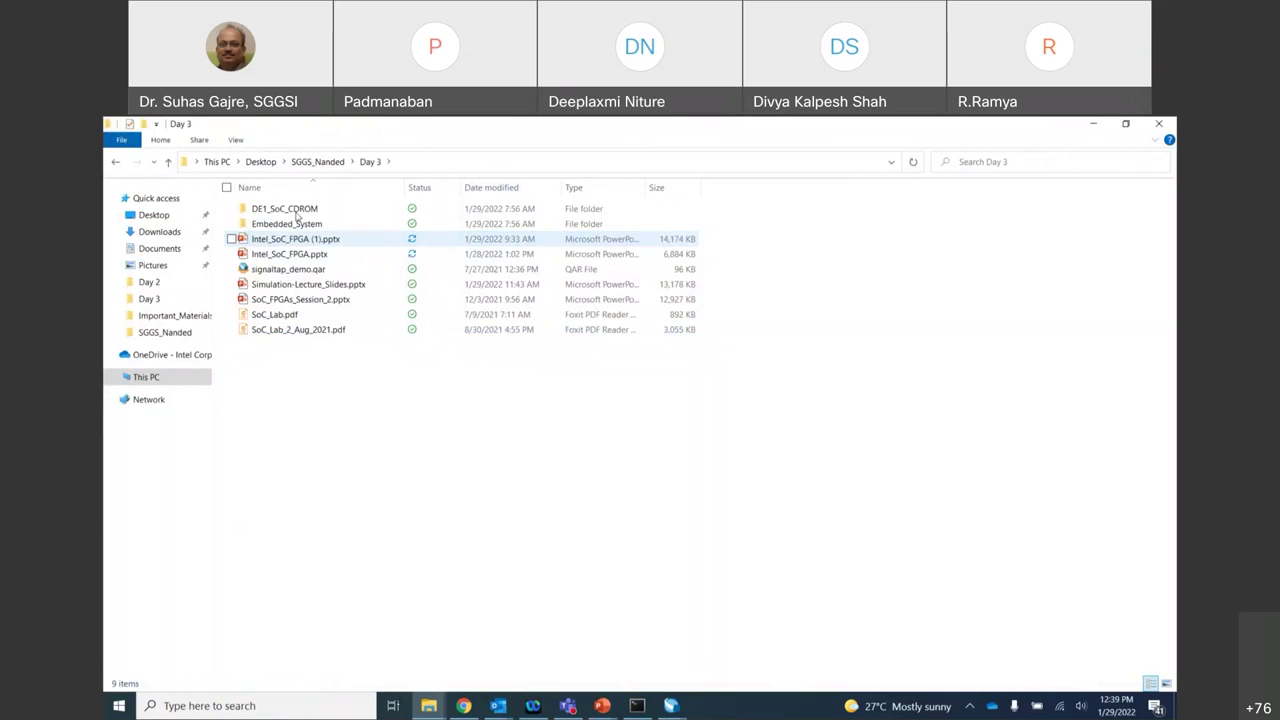
double_click(293, 212)
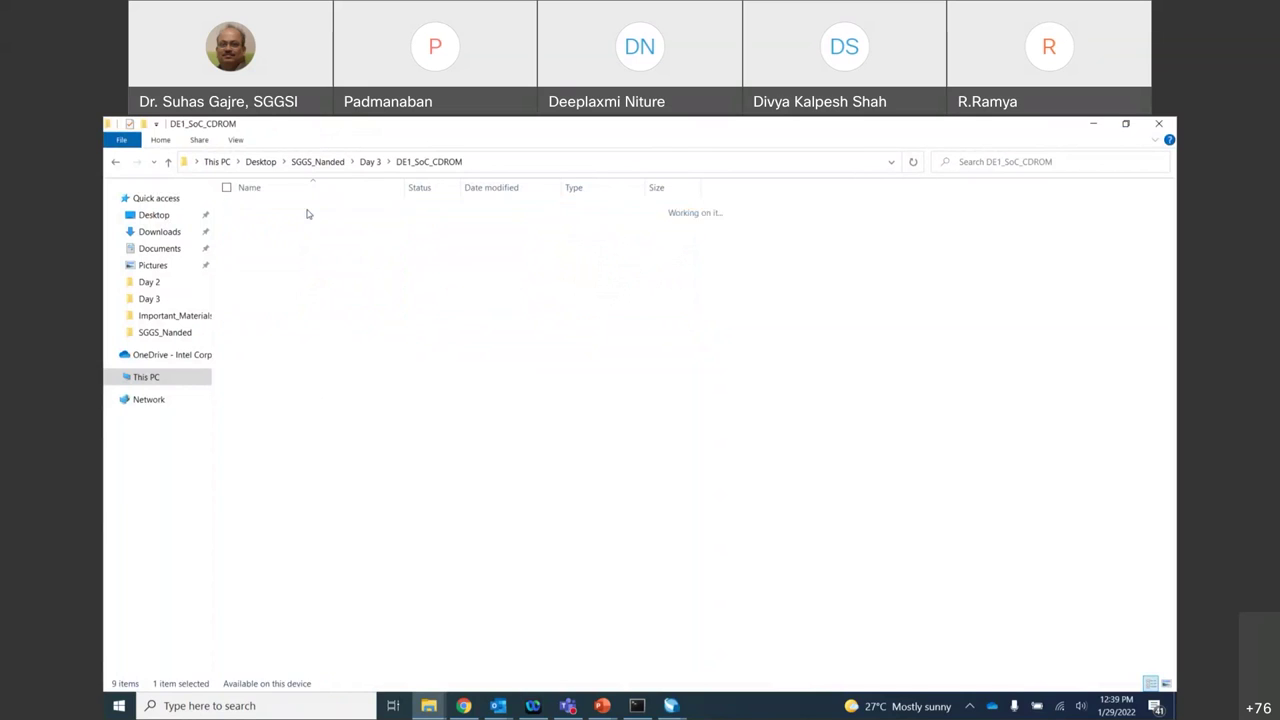
double_click(308, 211)
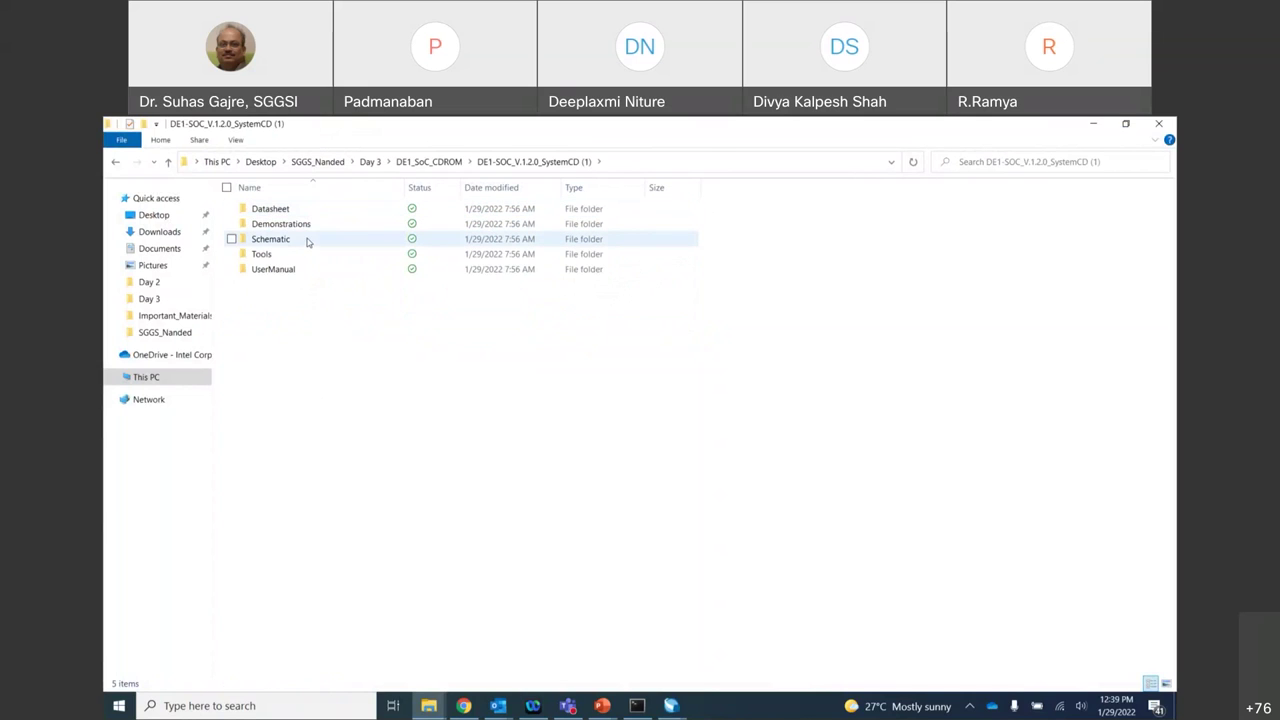
double_click(303, 224)
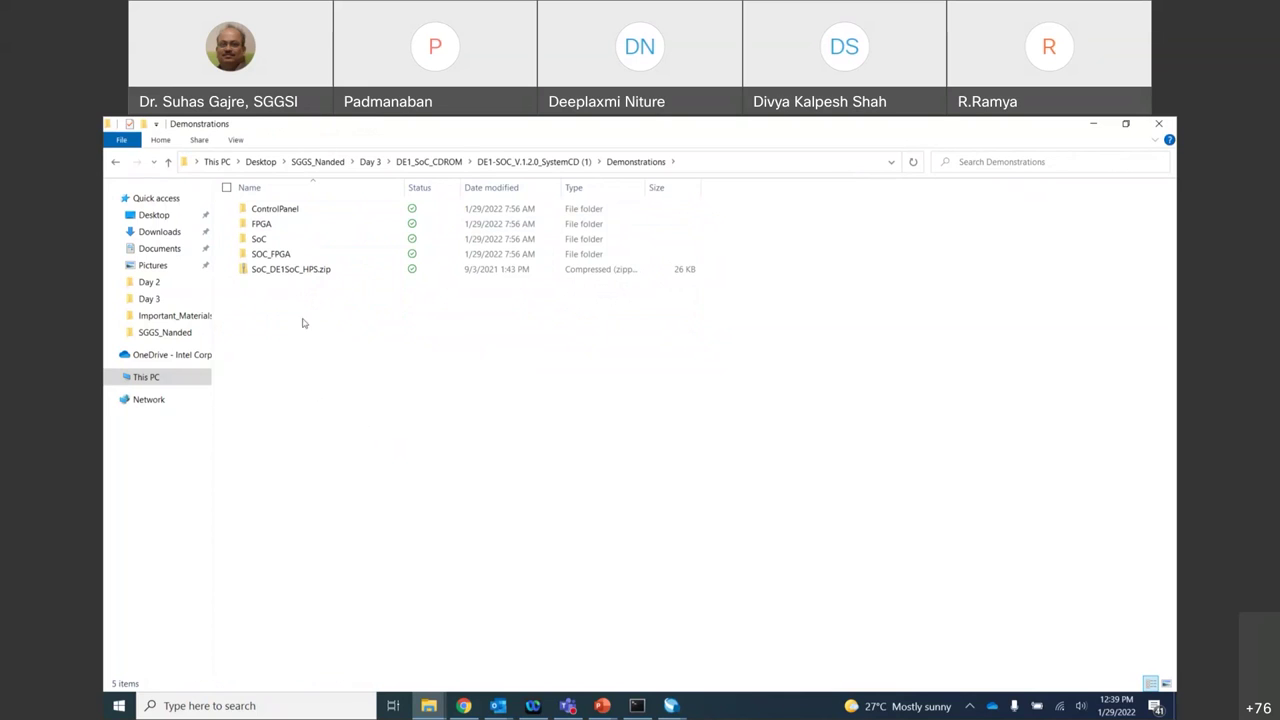
double_click(280, 226)
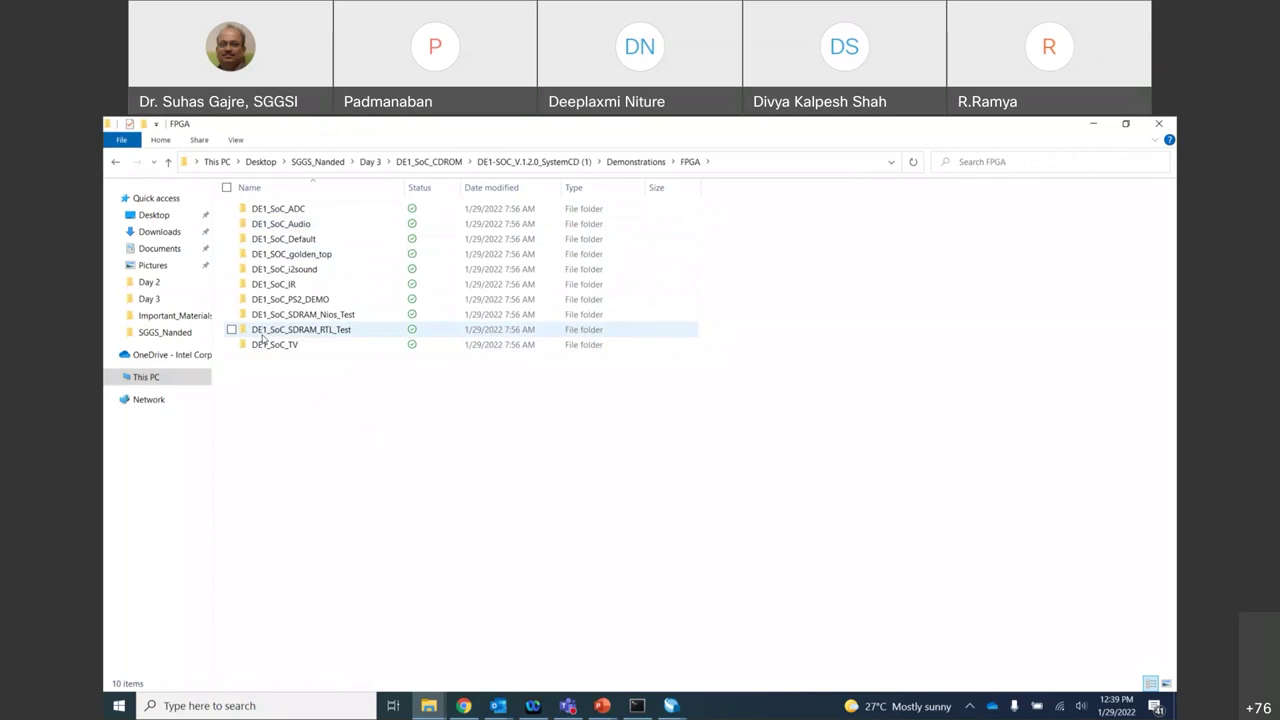
double_click(324, 333)
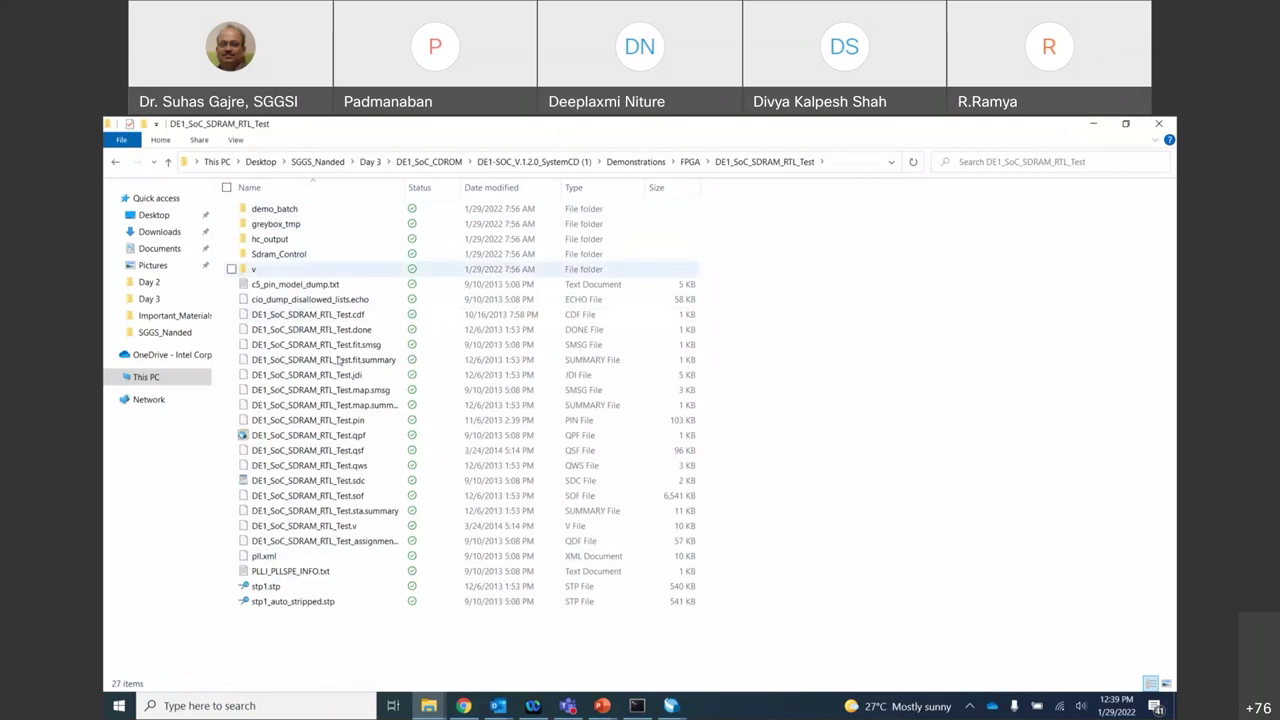
left_click(117, 162)
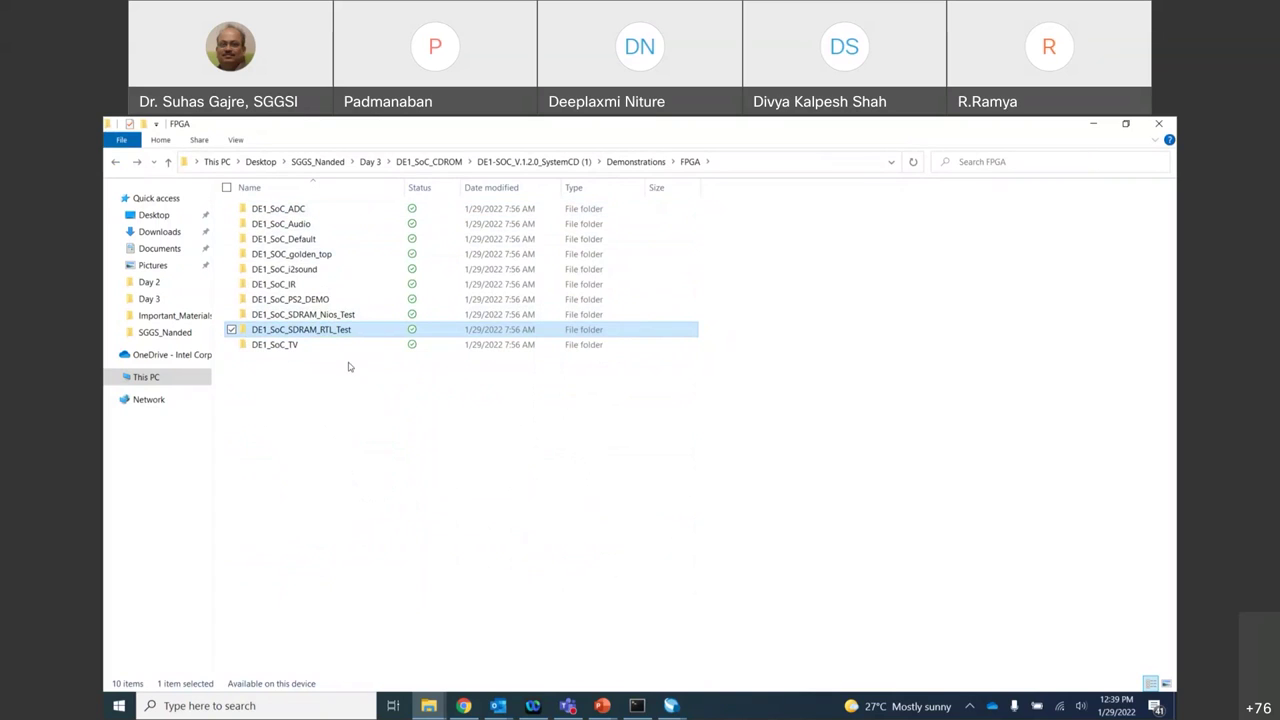
left_click(1159, 126)
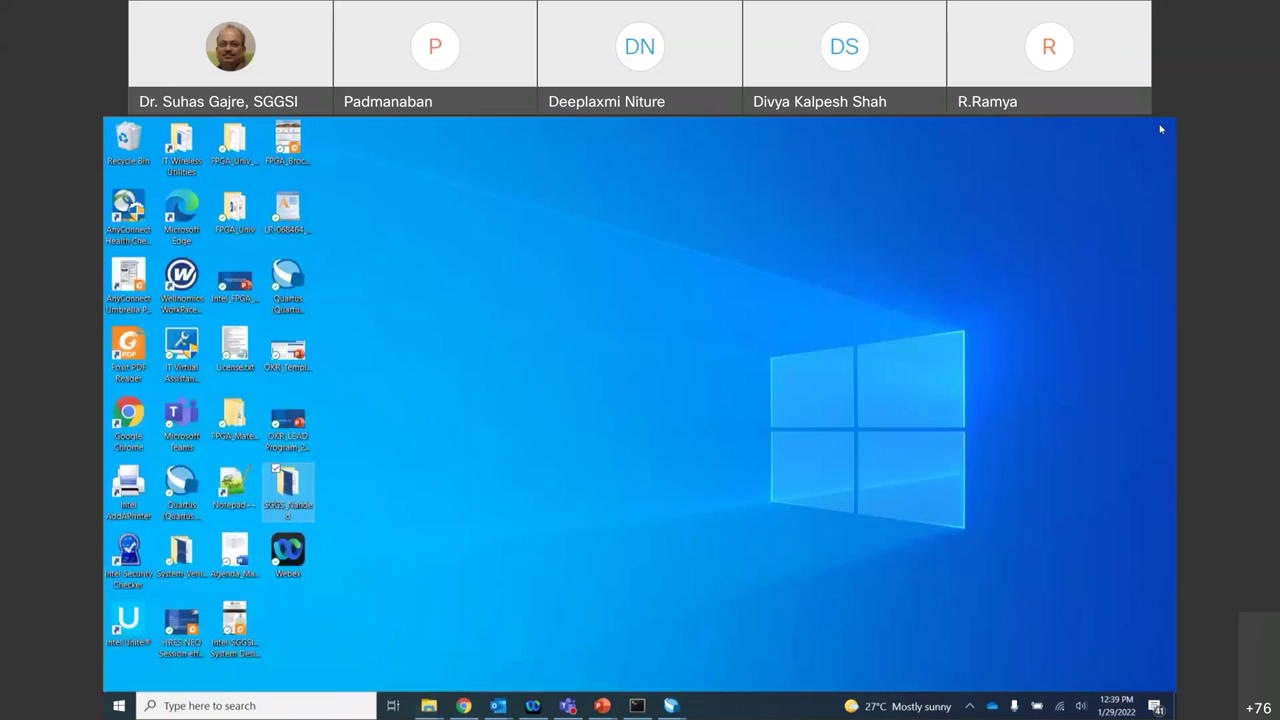
right_click(934, 237)
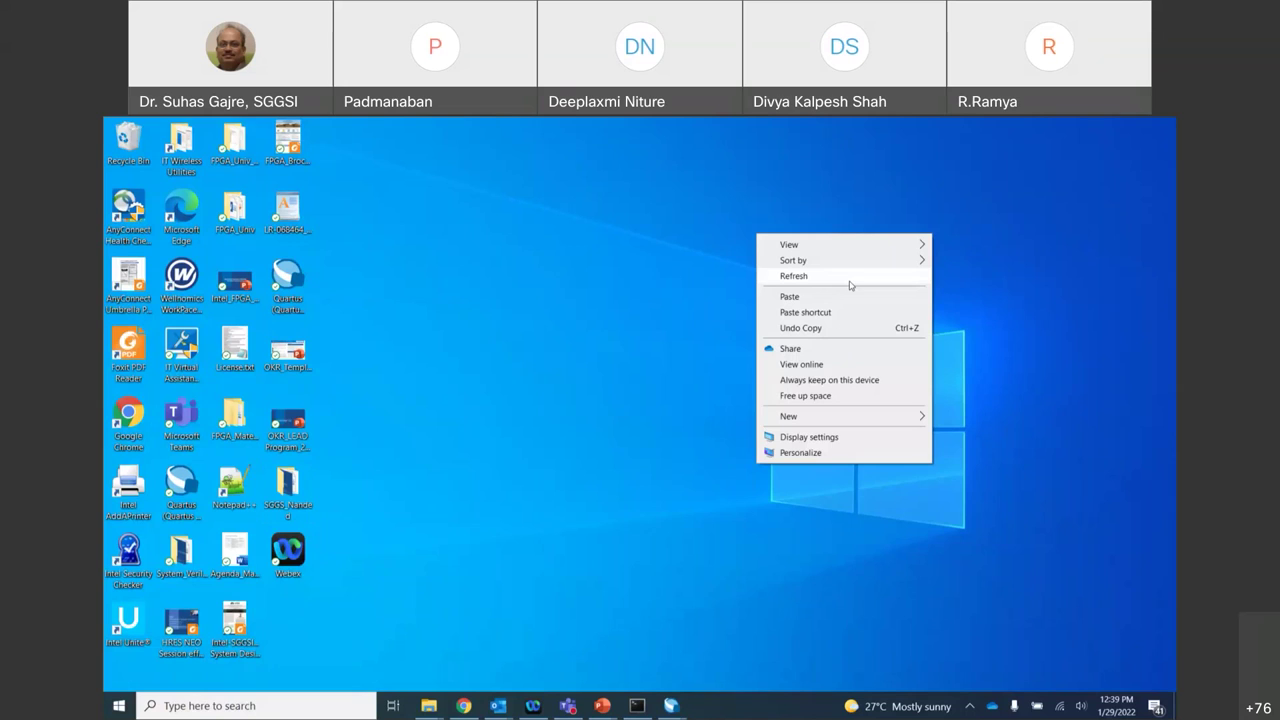
left_click(850, 285)
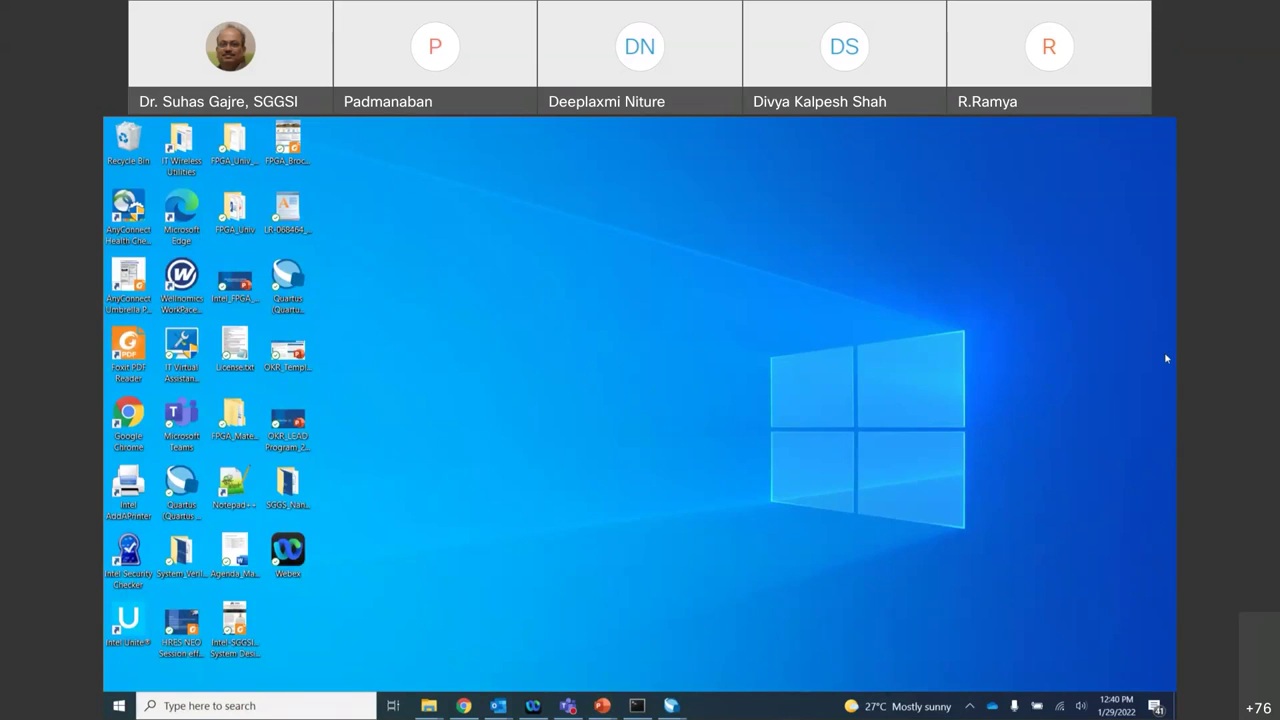
right_click(701, 283)
left_click(786, 325)
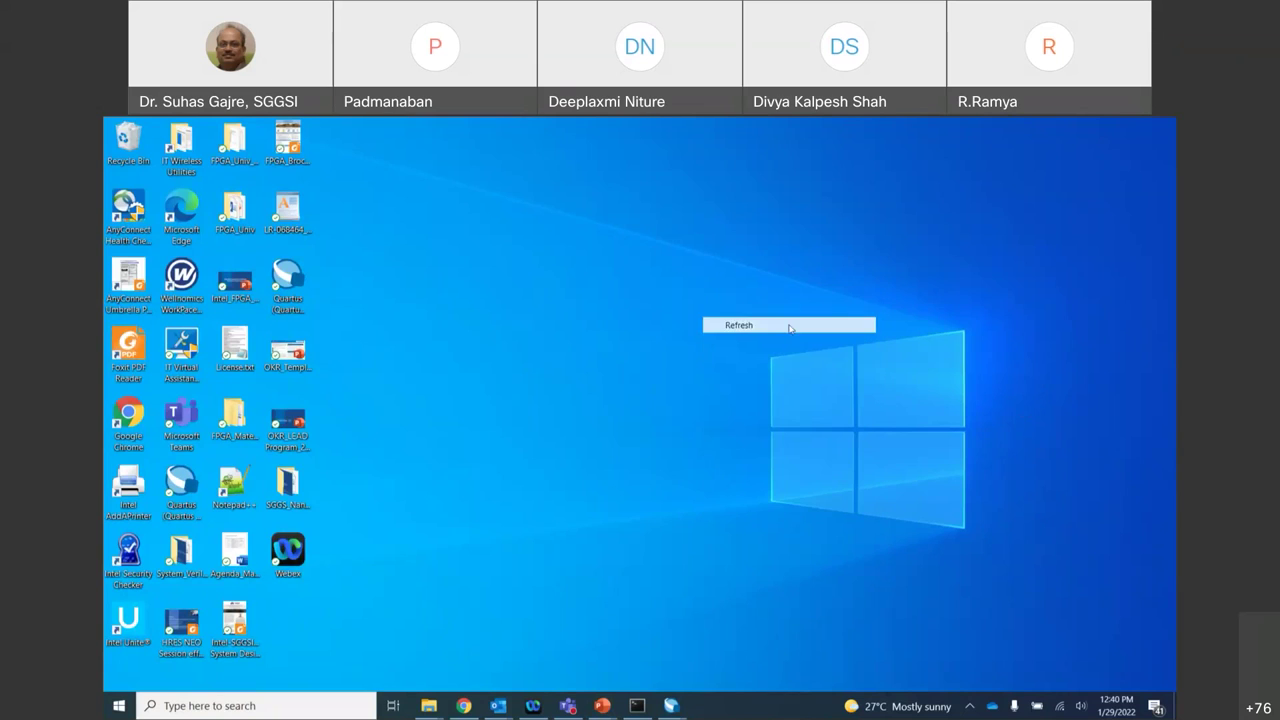